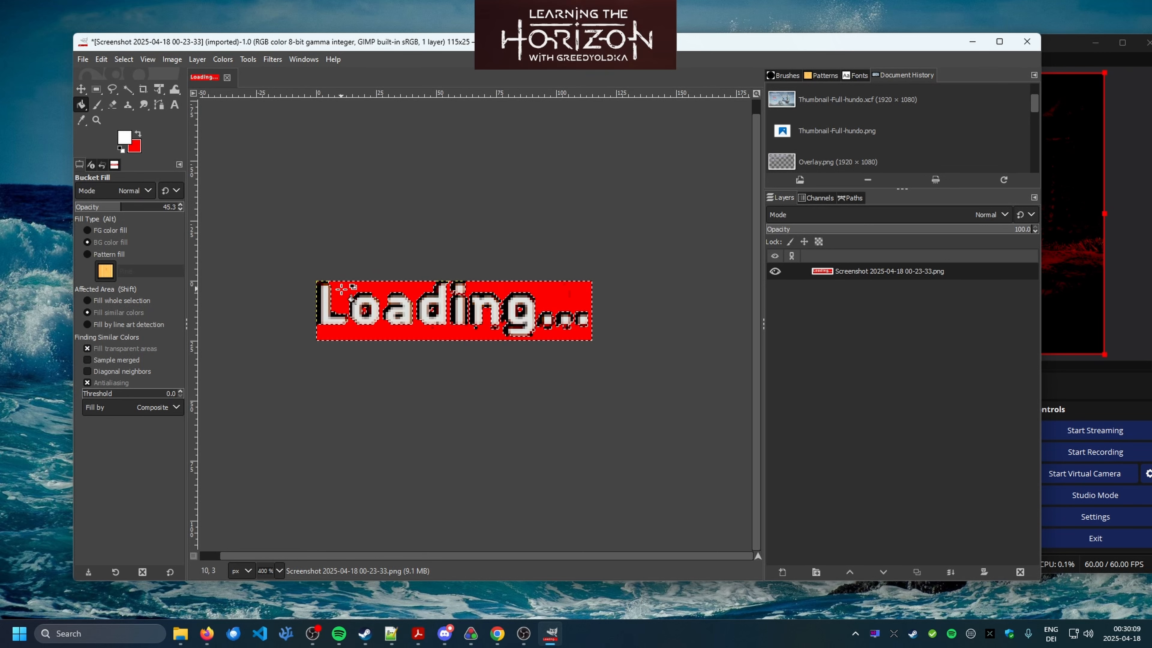
- Set the opacity to 100 and erase the red background around the "Loading..." text using a size 109 eraser
{"action": "left_click_drag", "start_coordinate": [130, 210], "coordinate": [260, 211]}
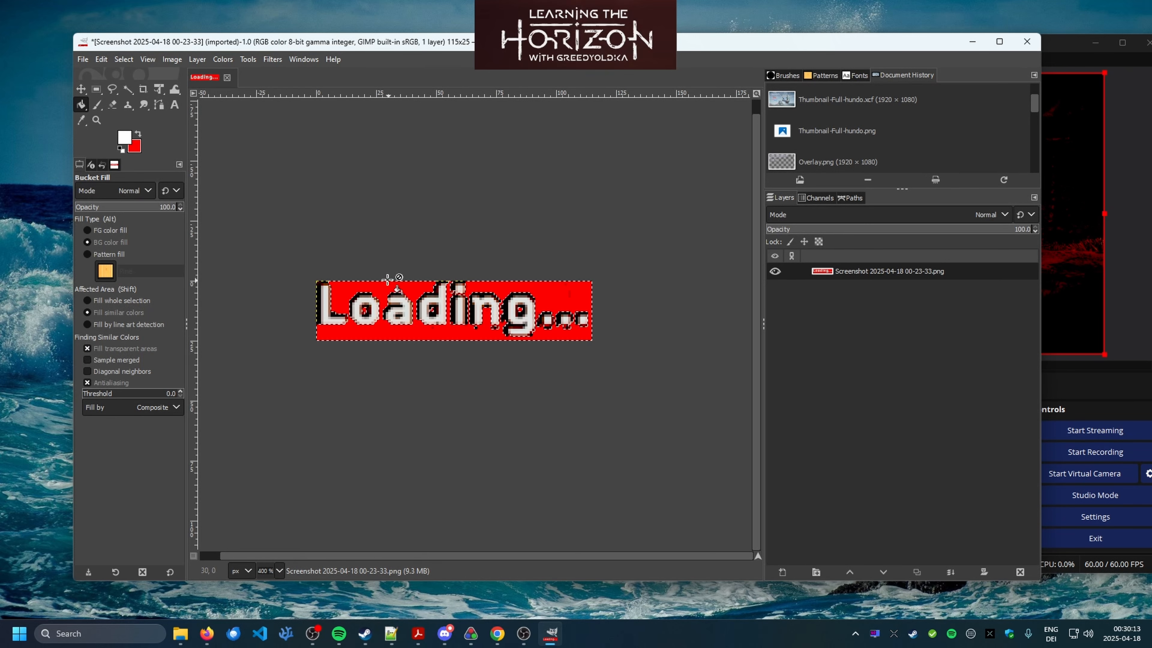
{"action": "left_click", "coordinate": [112, 105]}
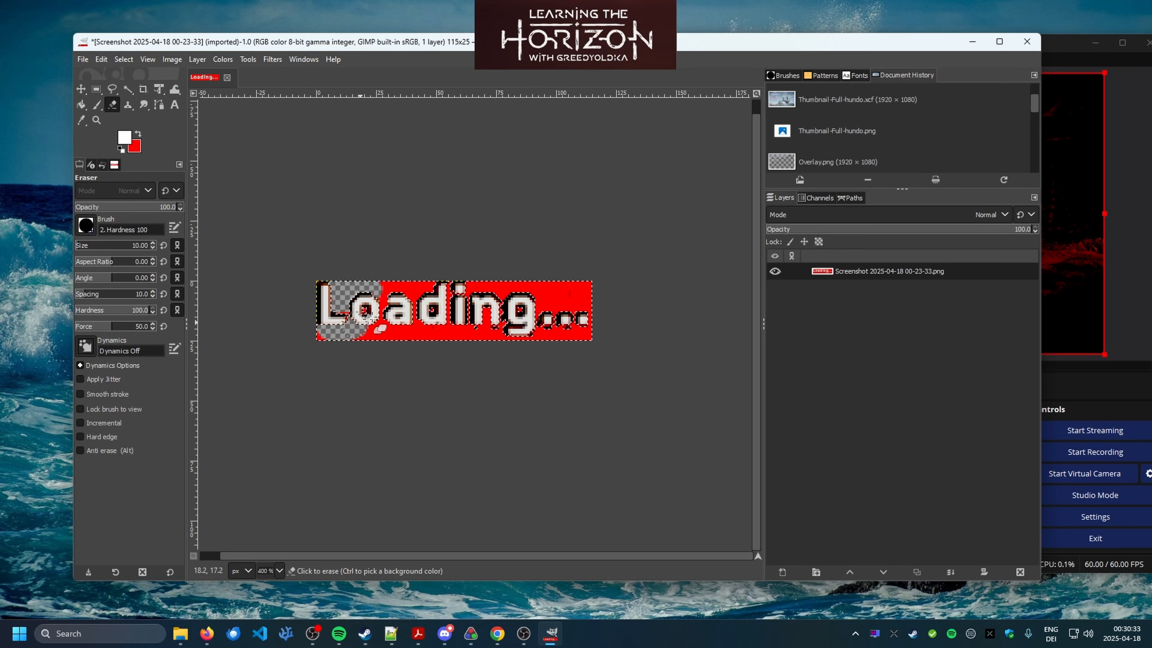
{"action": "left_click", "coordinate": [94, 246]}
{"action": "left_click_drag", "start_coordinate": [317, 284], "coordinate": [615, 311]}
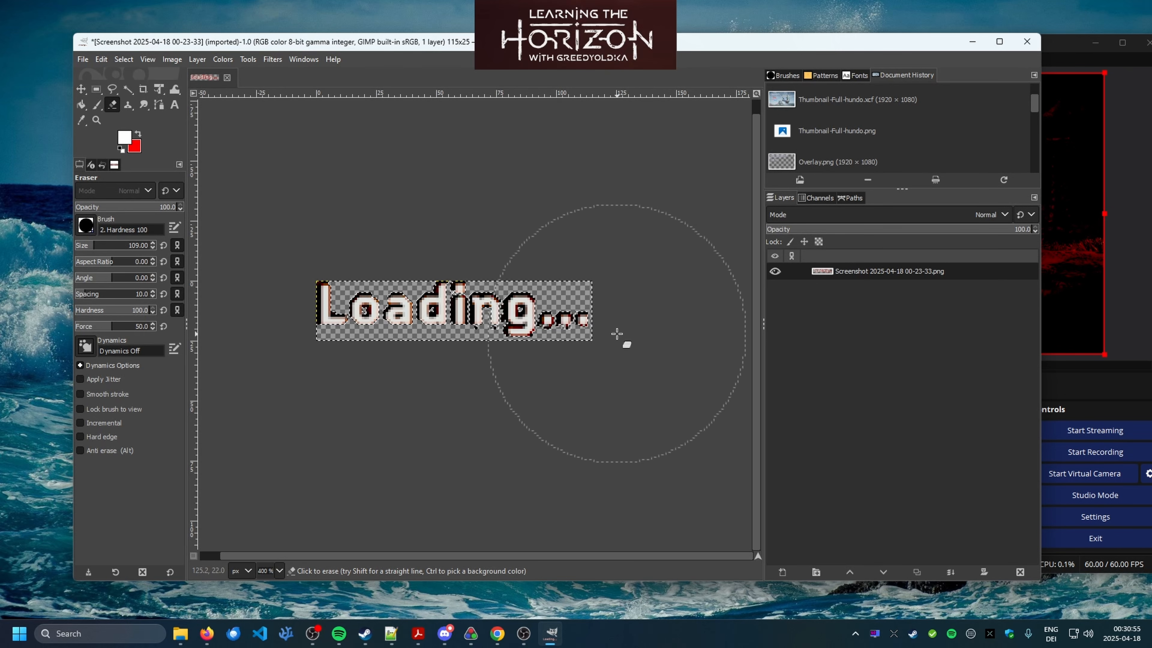
- Export the image as new-ref.png in the non-prod folder, keeping the preset PNG export options
{"action": "mouse_move", "coordinate": [125, 46]}
{"action": "left_mouse_down"}
{"action": "mouse_move", "coordinate": [123, 59]}
{"action": "mouse_move", "coordinate": [131, 44]}
{"action": "left_mouse_up"}
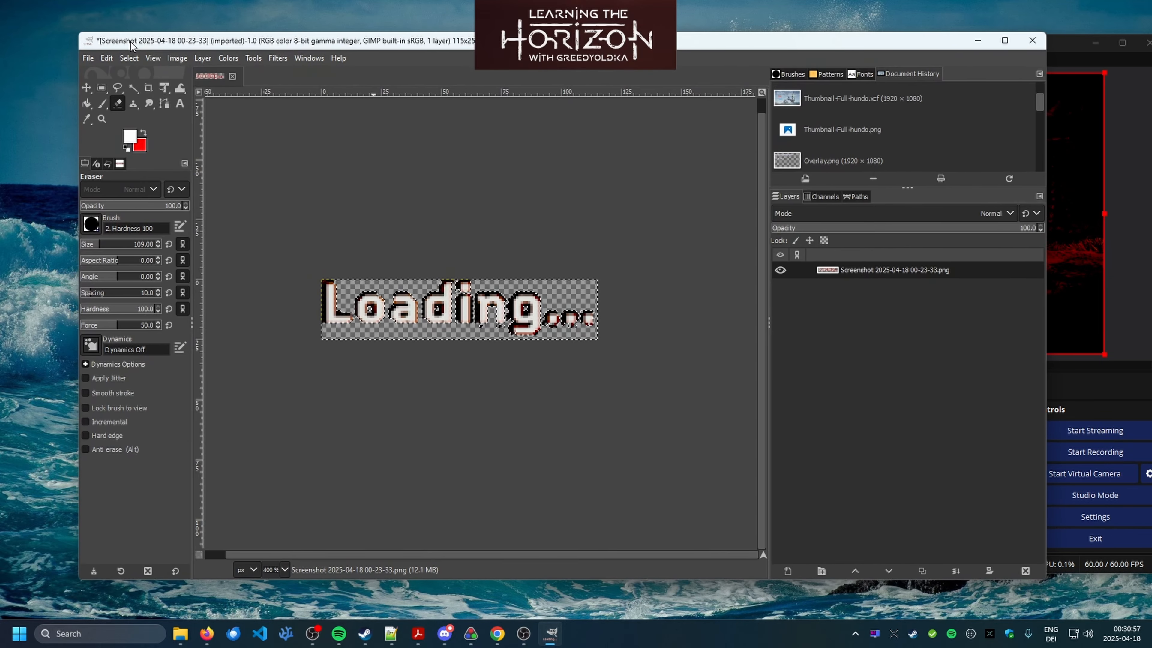
{"action": "left_click", "coordinate": [87, 58]}
{"action": "left_click", "coordinate": [183, 265]}
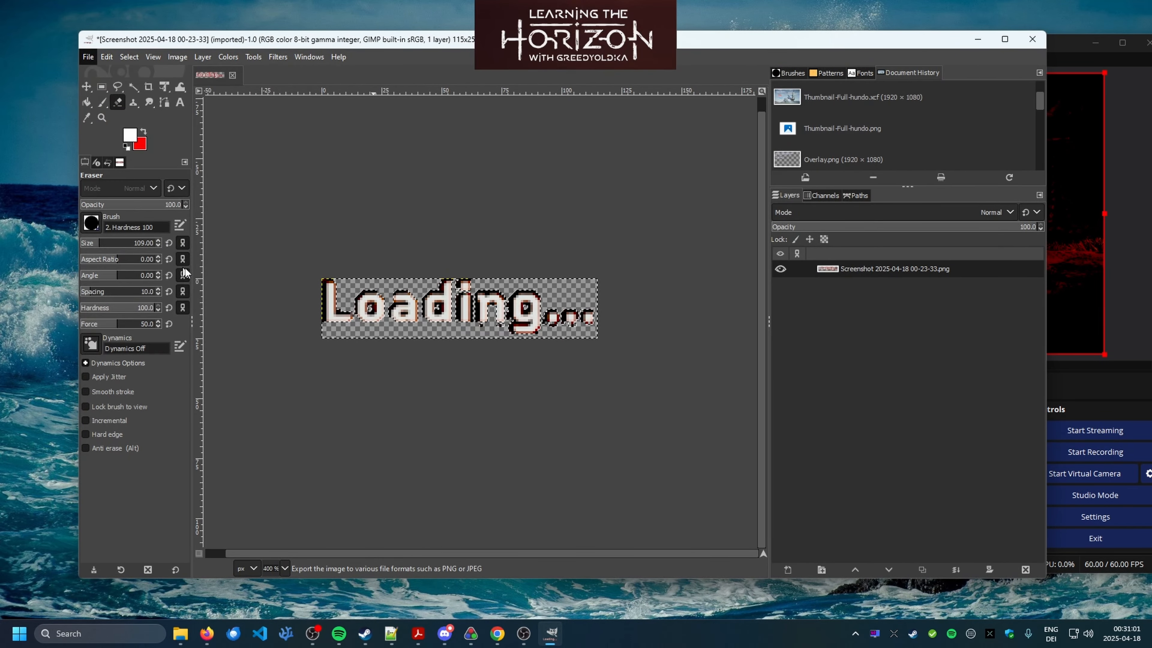
{"action": "left_click_drag", "start_coordinate": [651, 188], "coordinate": [457, 194]}
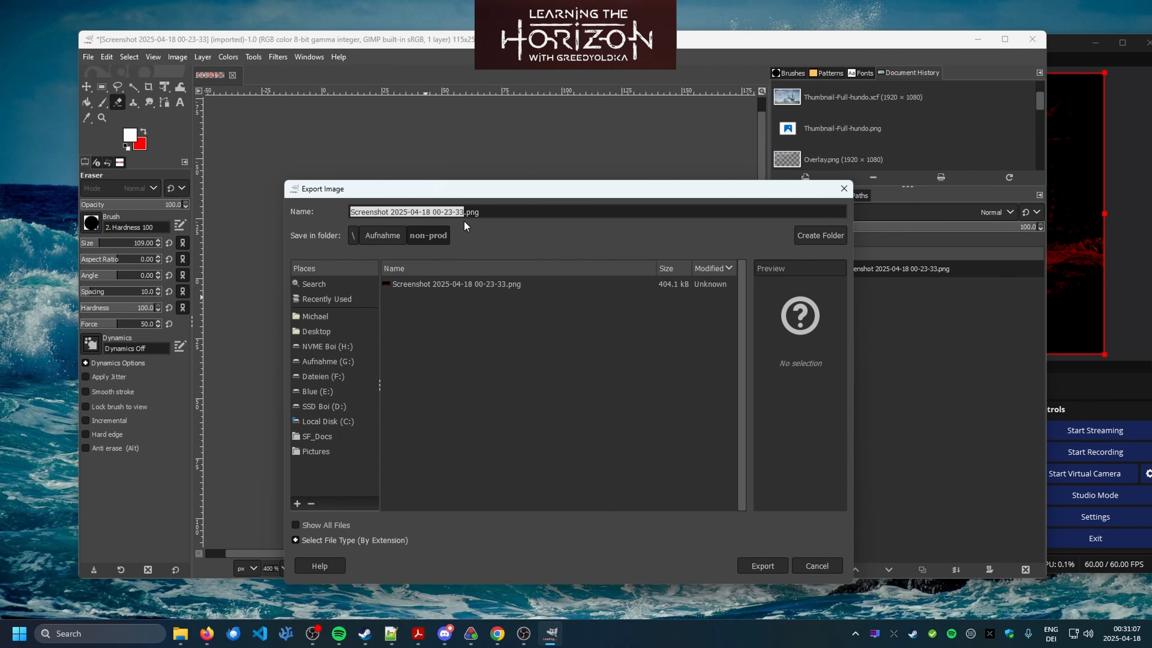
{"action": "type", "text": "new-"}
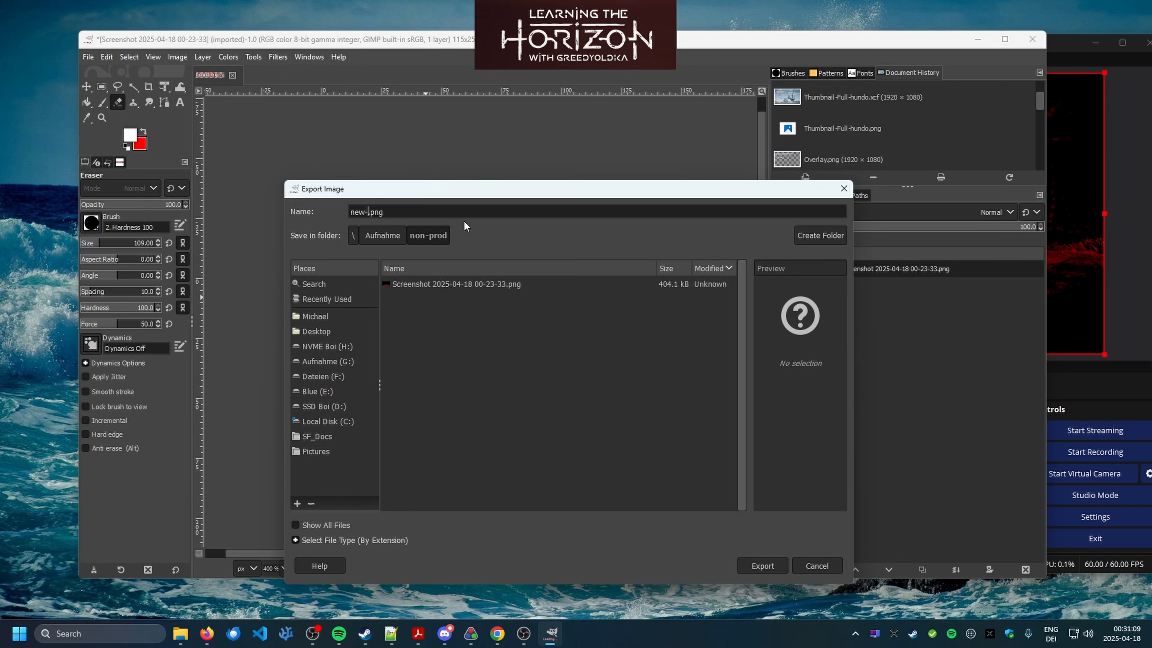
{"action": "type", "text": "ref"}
{"action": "left_click", "coordinate": [764, 569]}
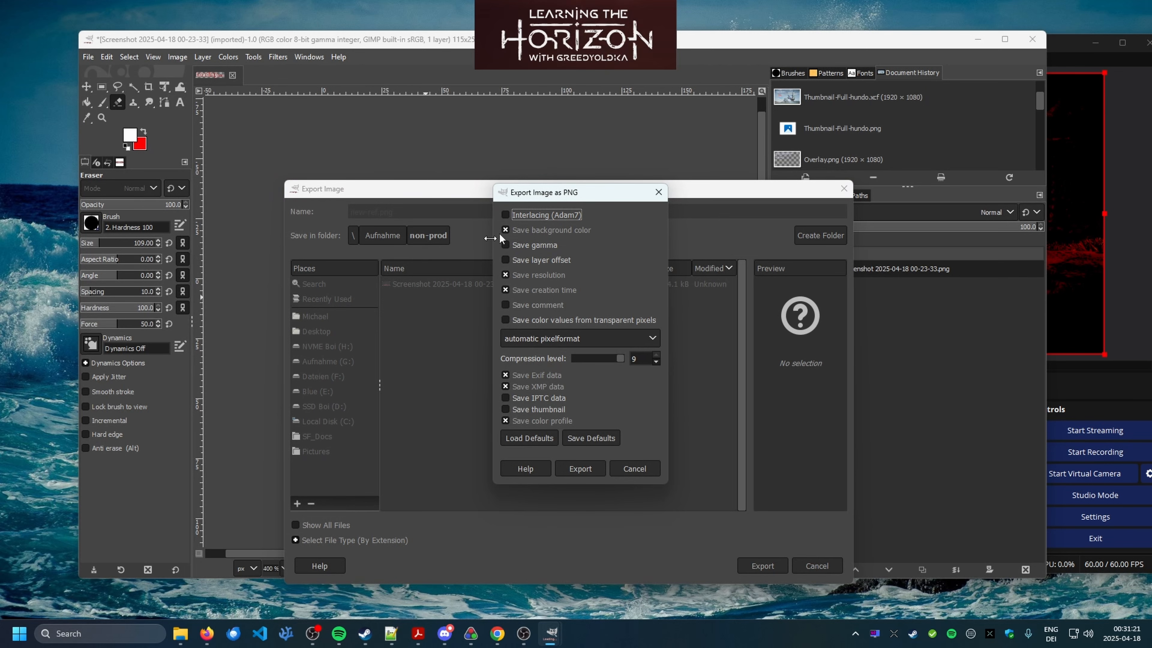
{"action": "left_click", "coordinate": [573, 470]}
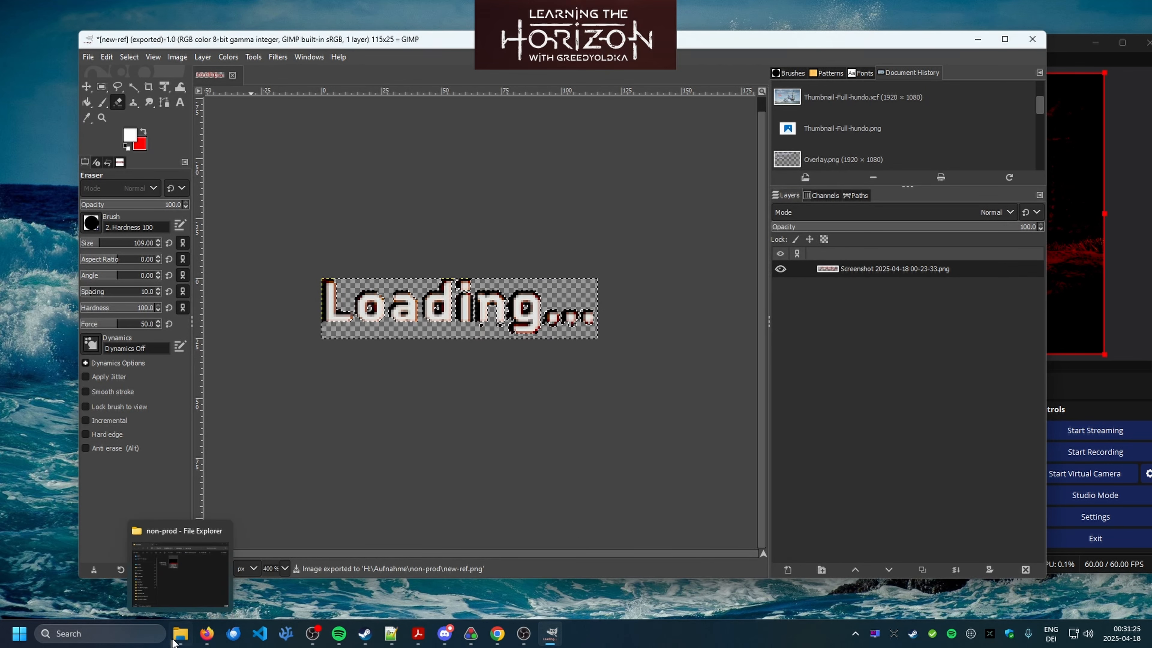
- Switch to File Explorer and copy new-ref.png from the non-prod folder
{"action": "left_click", "coordinate": [180, 634]}
{"action": "left_click", "coordinate": [720, 200]}
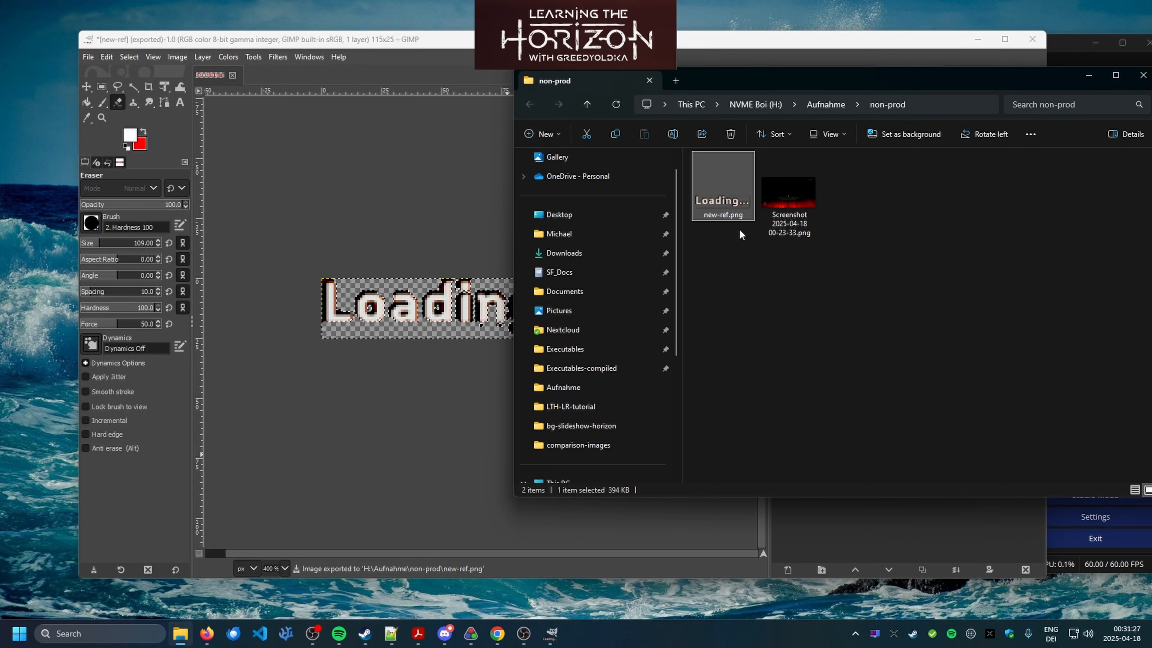
{"action": "left_click_drag", "start_coordinate": [767, 83], "coordinate": [693, 155]}
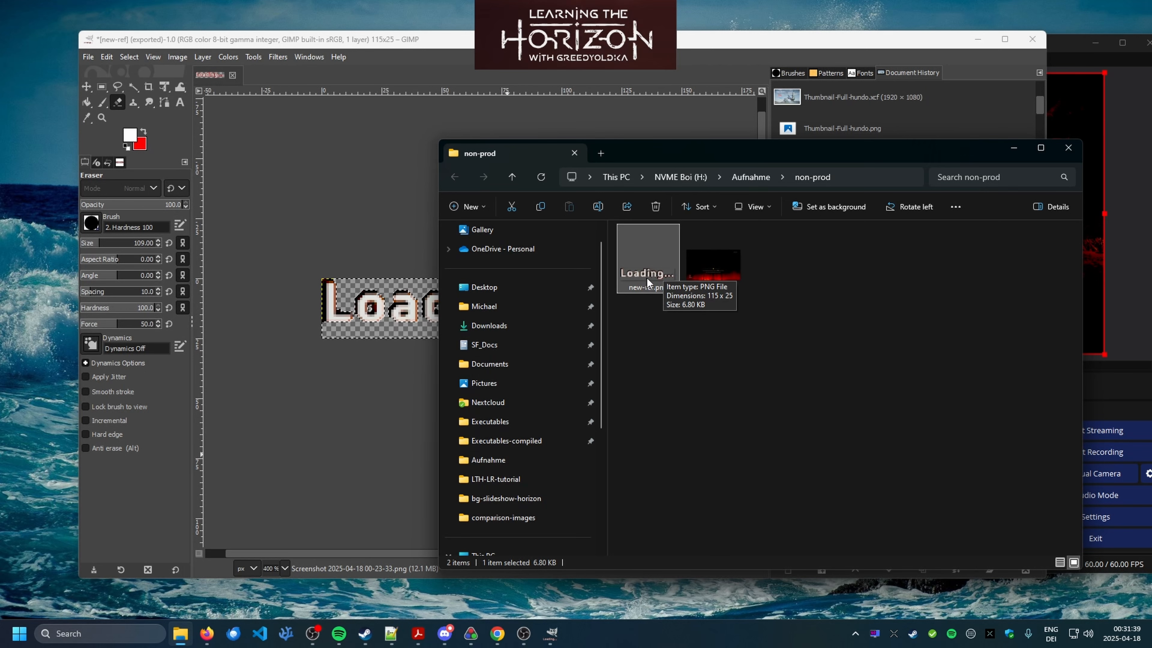
{"action": "left_click_drag", "start_coordinate": [654, 151], "coordinate": [430, 163]}
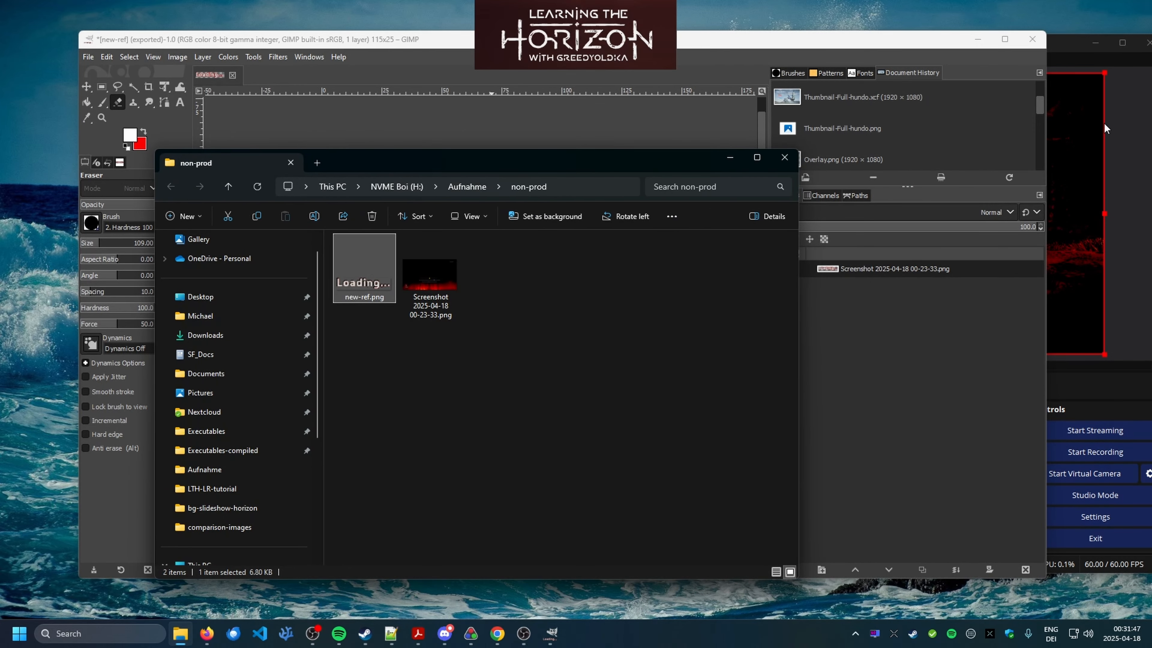
{"action": "left_click", "coordinate": [1063, 50]}
{"action": "left_click", "coordinate": [770, 59]}
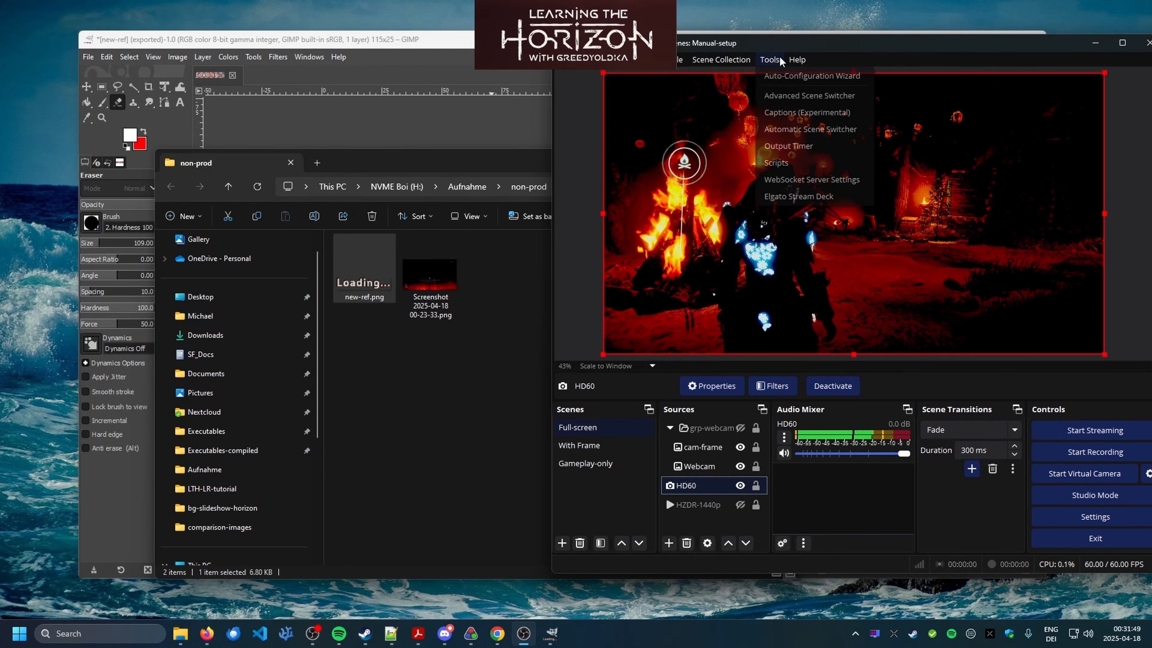
{"action": "left_click", "coordinate": [361, 273]}
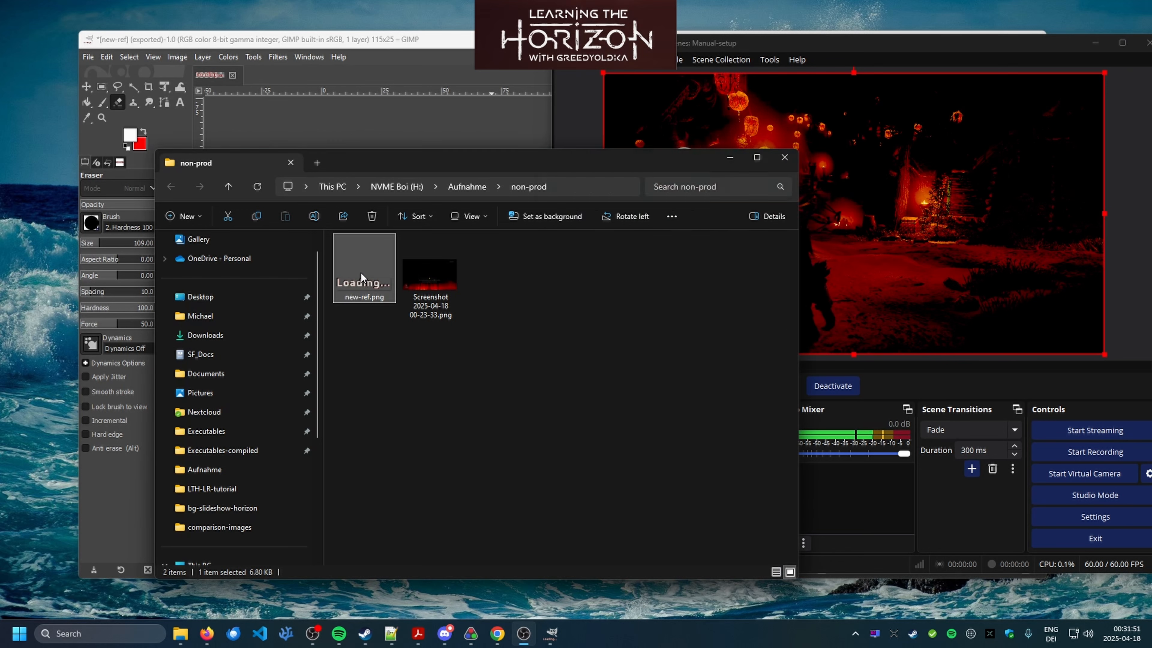
{"action": "key", "text": "ctrl+c"}
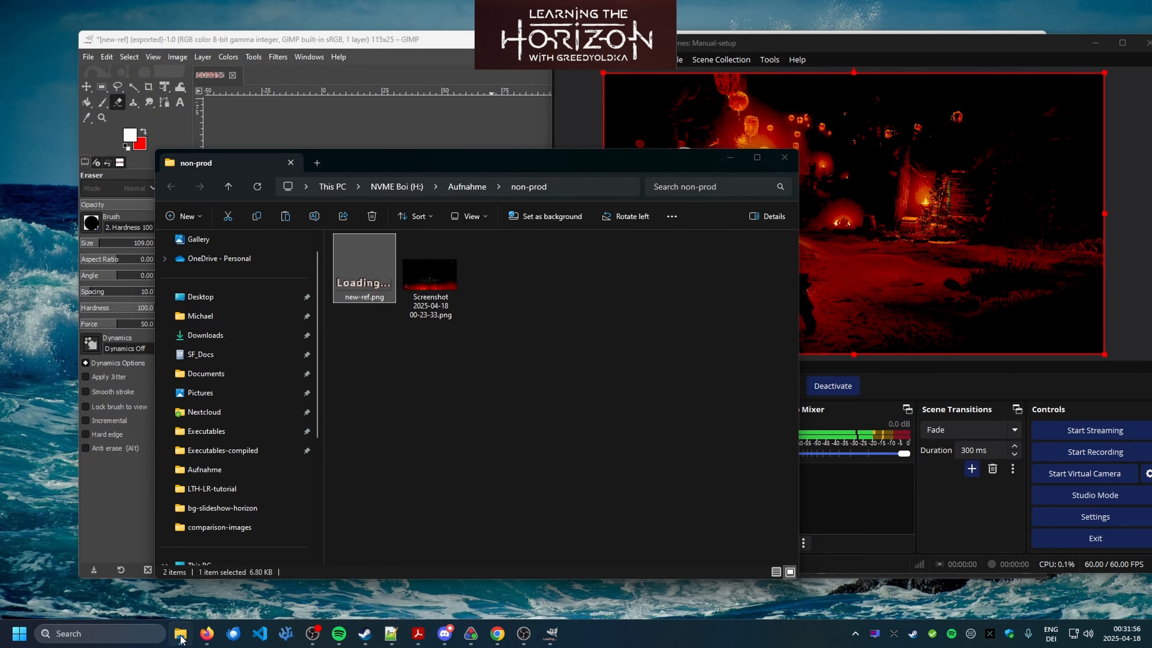
- Open the comparison-images folder and paste the copied new-ref.png into it
{"action": "right_click", "coordinate": [181, 639]}
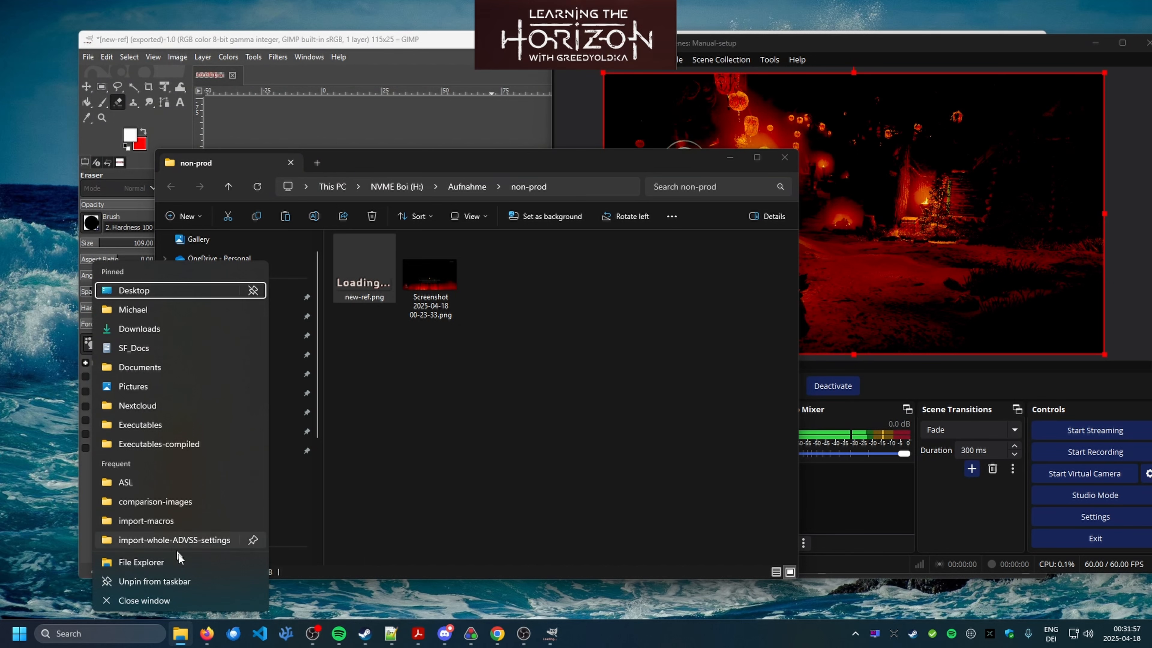
{"action": "left_click", "coordinate": [171, 502]}
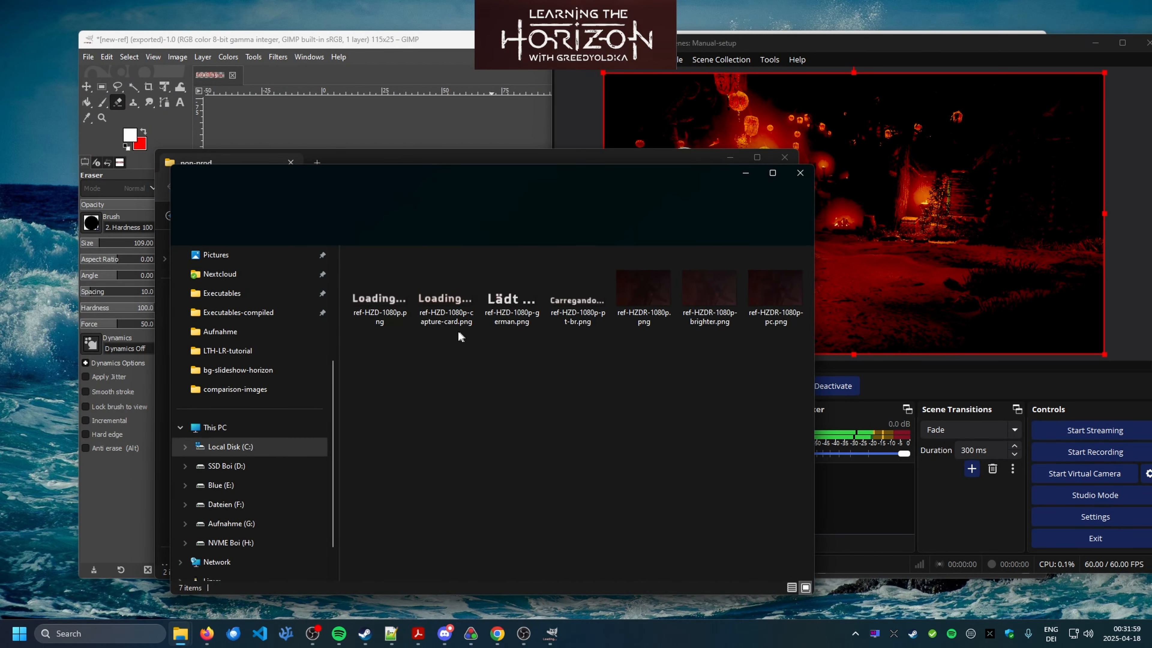
{"action": "key", "text": "ctrl+v"}
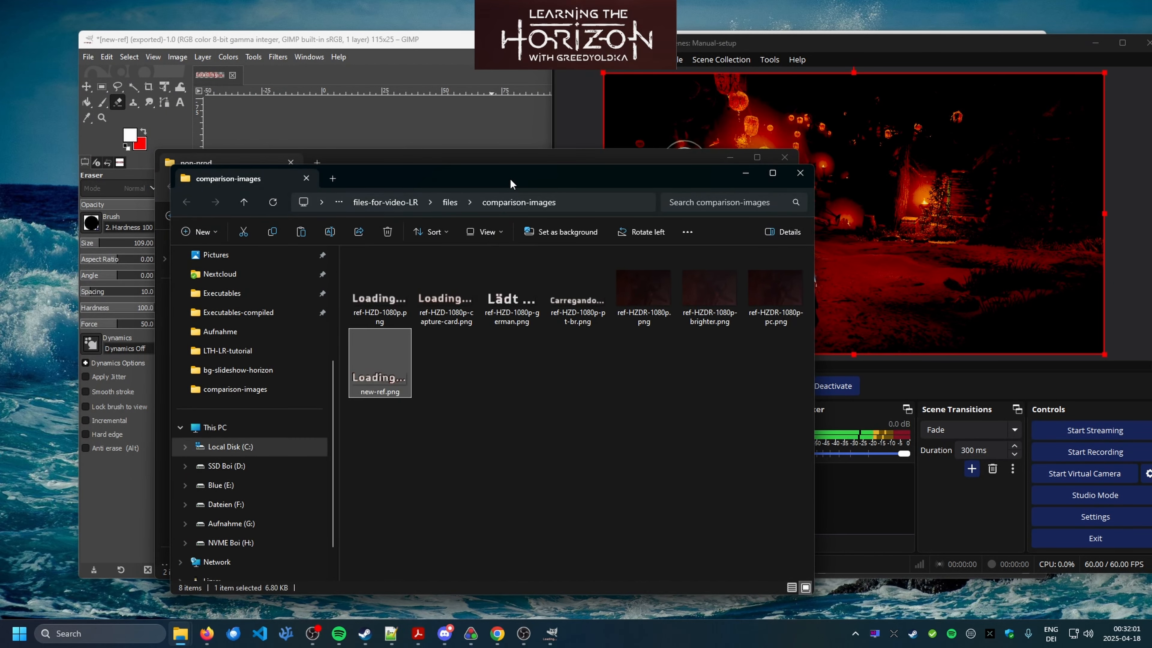
- Switch to OBS and bring up the Advanced Scene Switcher window with the HZD - LR macro, arranging the windows around it
{"action": "left_click_drag", "start_coordinate": [509, 178], "coordinate": [378, 177]}
{"action": "left_click", "coordinate": [786, 63]}
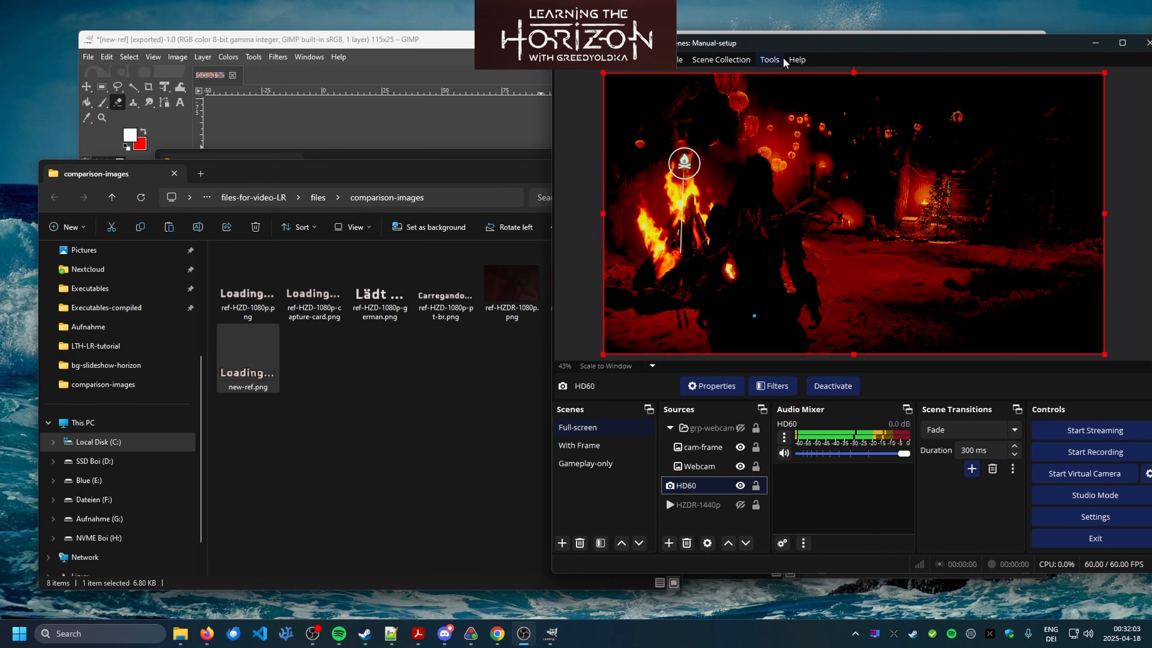
{"action": "key", "text": "Escape"}
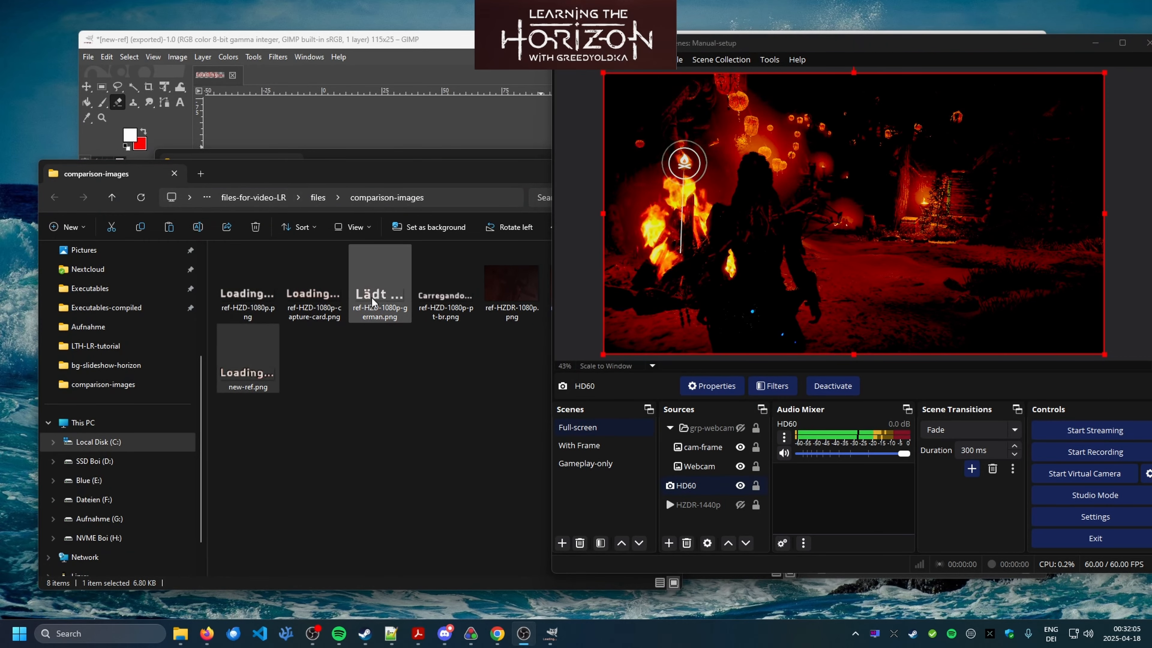
{"action": "mouse_move", "coordinate": [527, 631]}
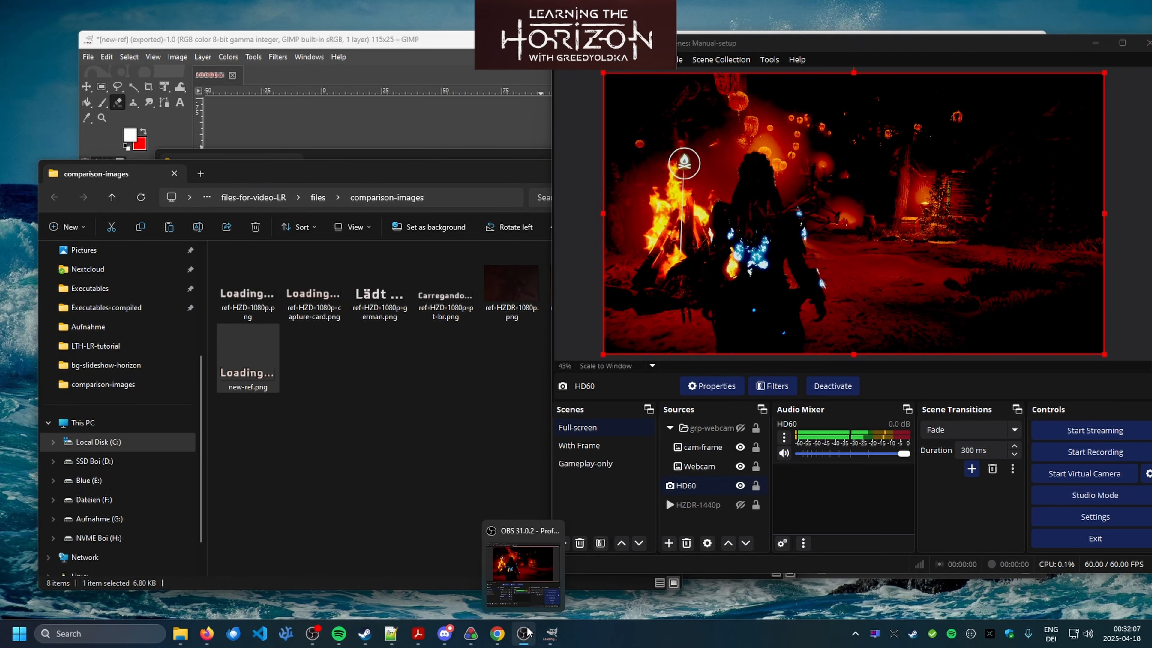
{"action": "left_click", "coordinate": [769, 59]}
{"action": "left_click", "coordinate": [786, 99]}
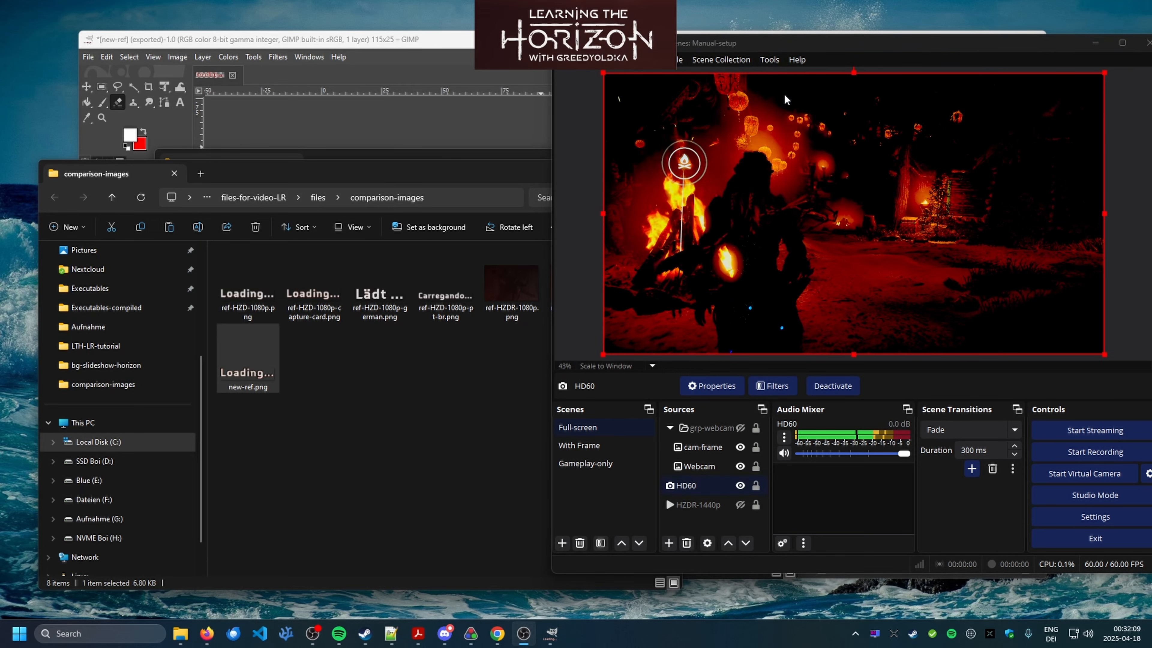
{"action": "double_click", "coordinate": [802, 43]}
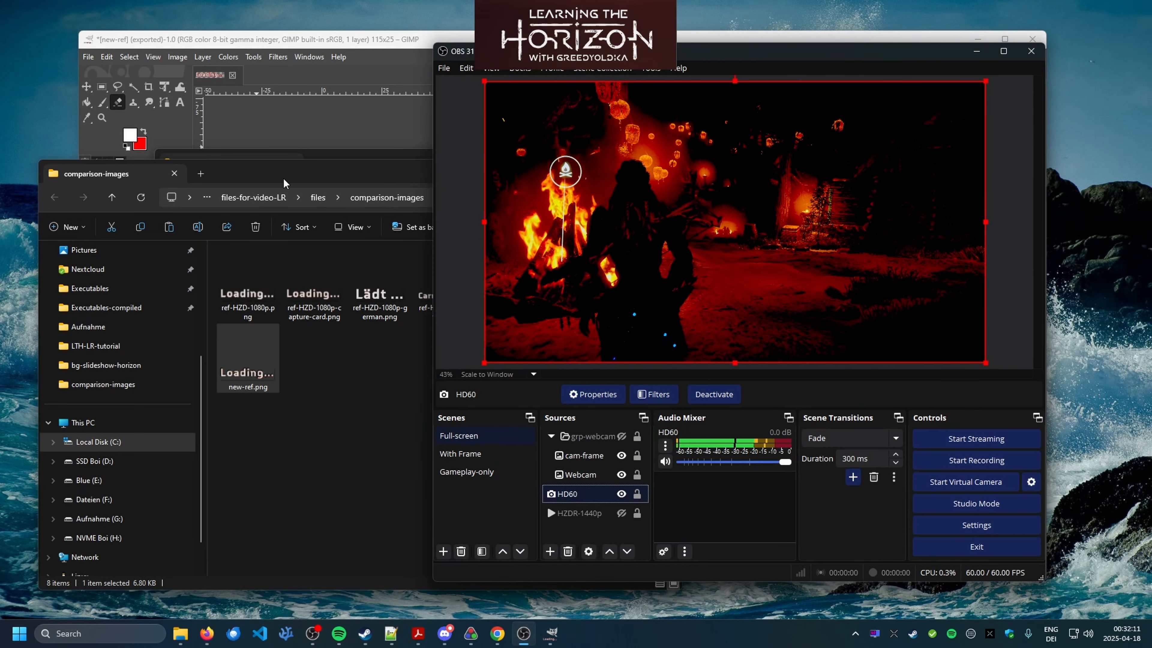
{"action": "left_click_drag", "start_coordinate": [284, 183], "coordinate": [309, 180]}
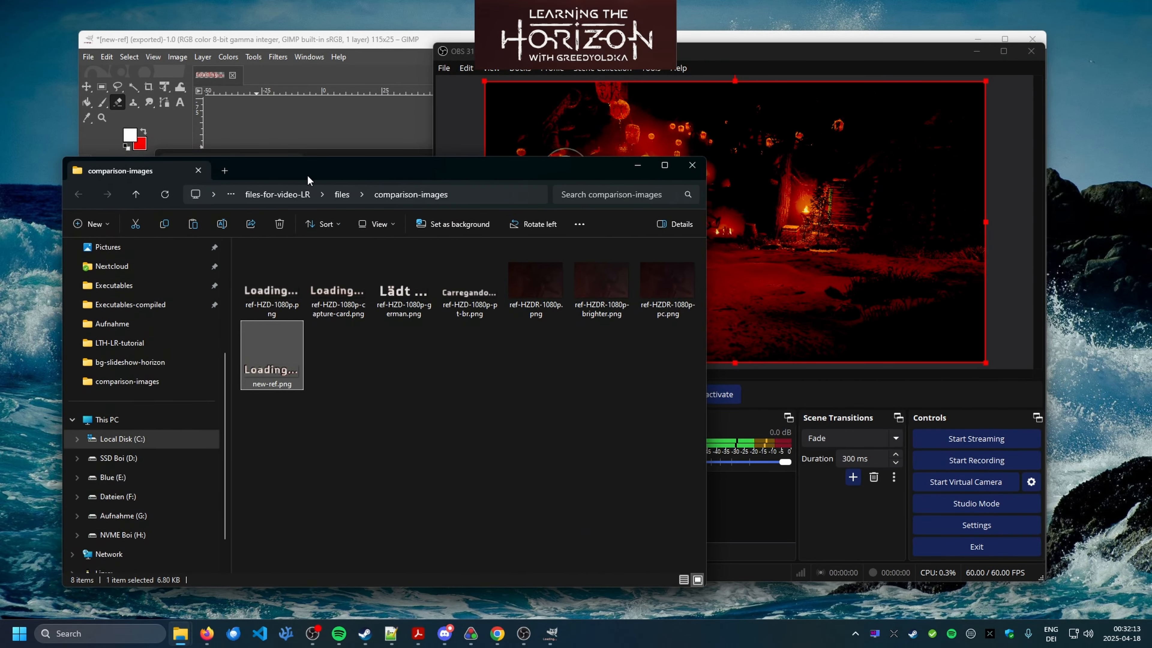
{"action": "key", "text": "alt+Tab"}
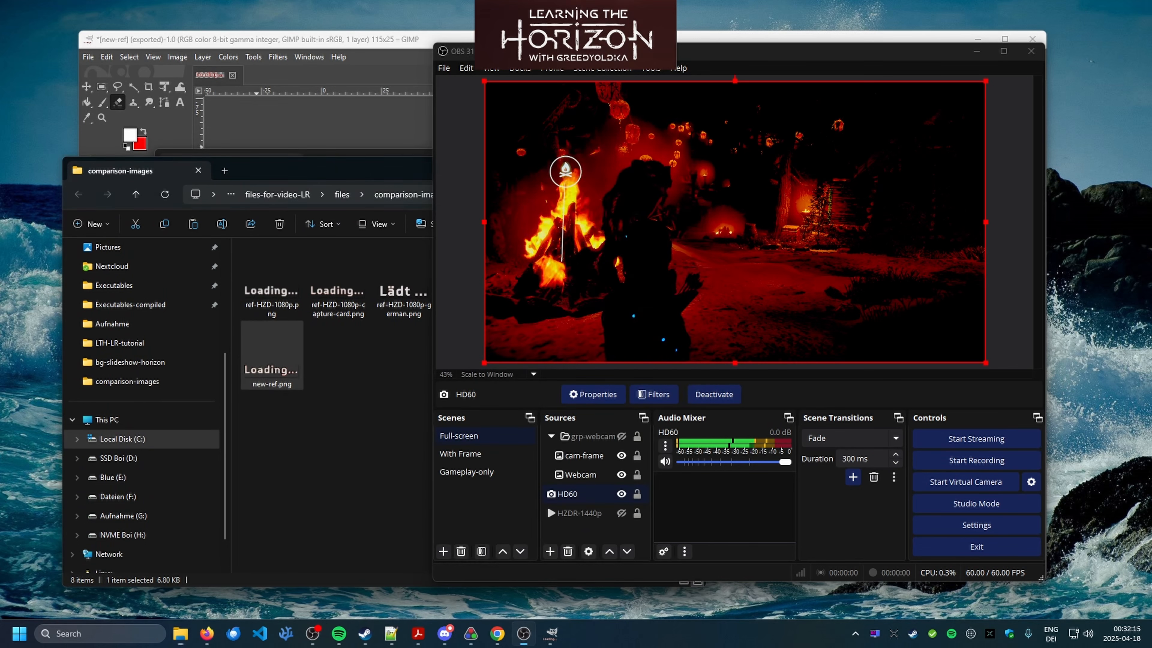
{"action": "key", "text": "alt+Tab"}
{"action": "left_click_drag", "start_coordinate": [574, 152], "coordinate": [735, 106]}
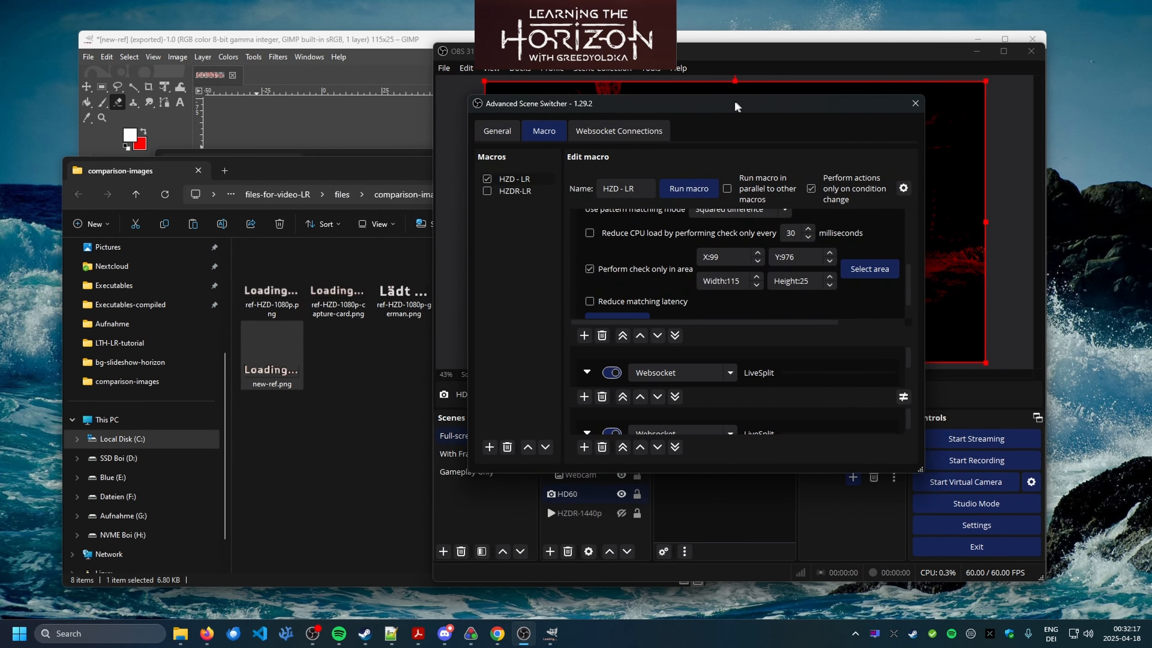
{"action": "left_click_drag", "start_coordinate": [579, 105], "coordinate": [505, 96]}
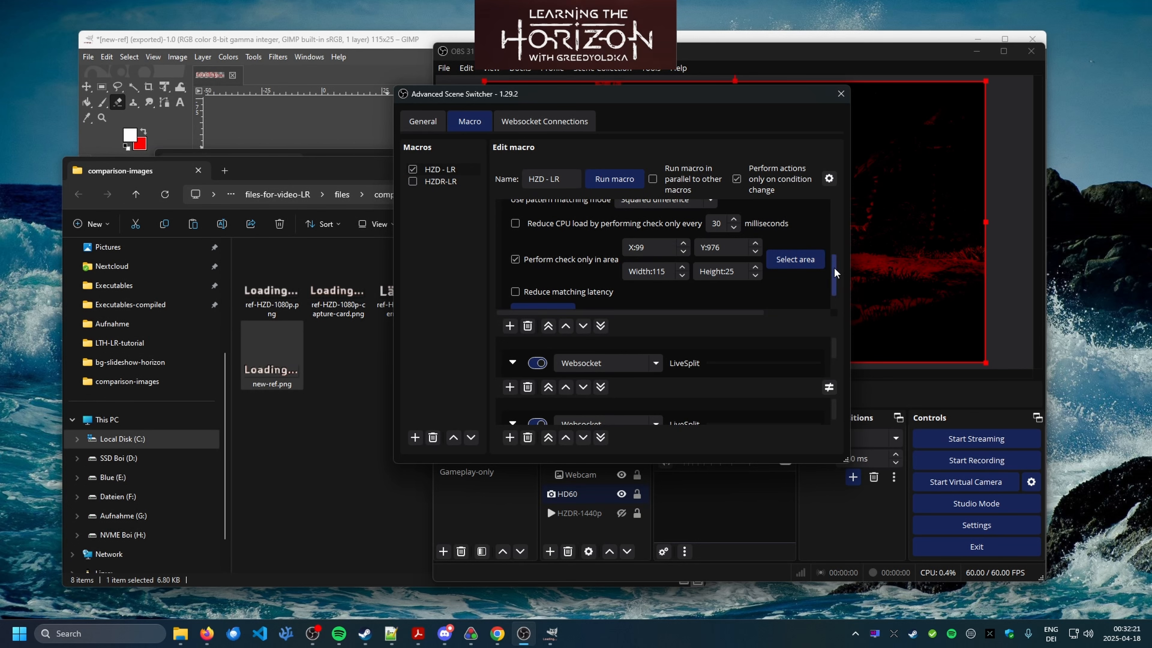
- Set the pattern image of the HZD - LR macro's video condition to the existing file new-ref.png from comparison-images
{"action": "scroll", "coordinate": [836, 272], "scroll_direction": "up", "scroll_amount": 5}
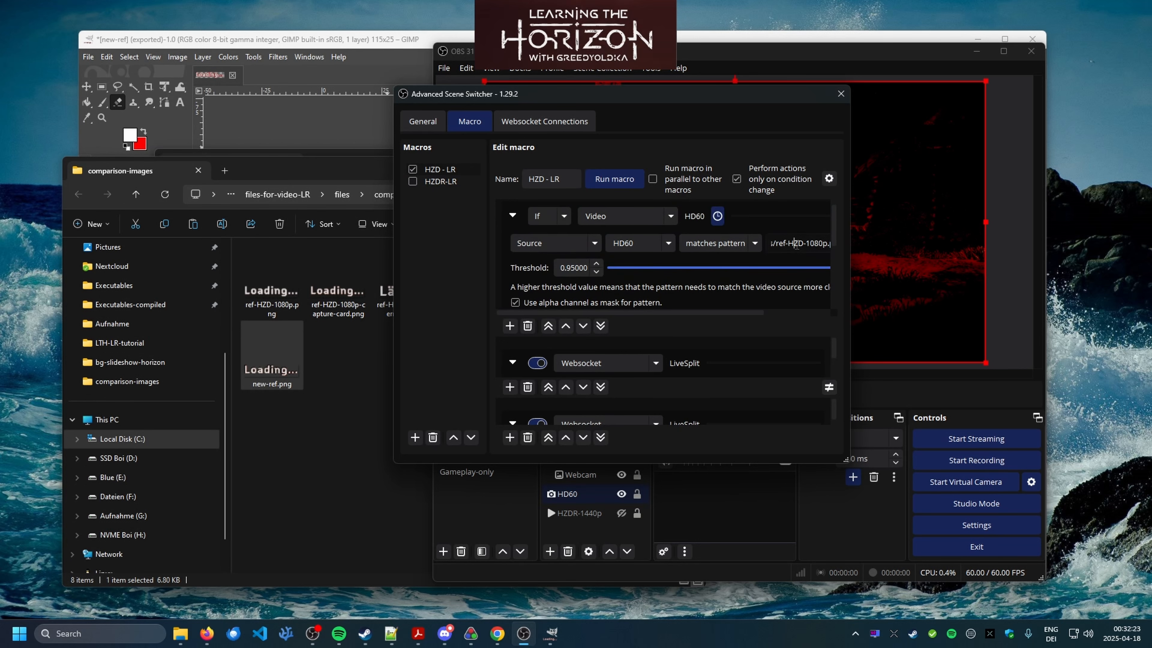
{"action": "left_click_drag", "start_coordinate": [650, 312], "coordinate": [746, 320]}
{"action": "left_click", "coordinate": [792, 242]}
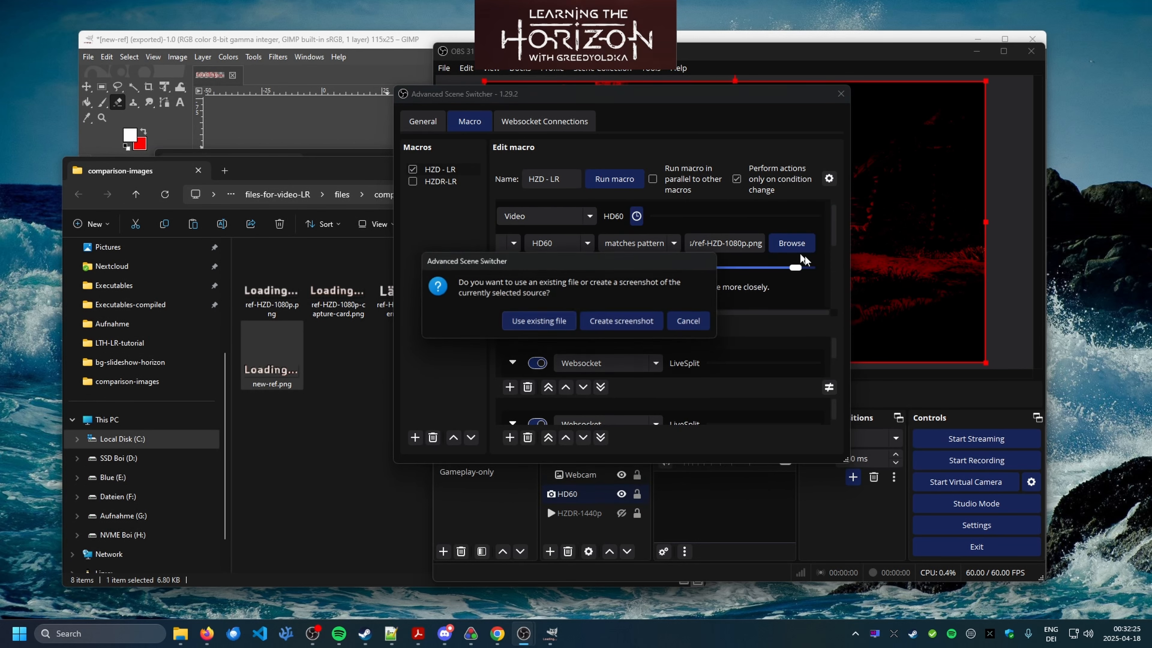
{"action": "left_click", "coordinate": [526, 319]}
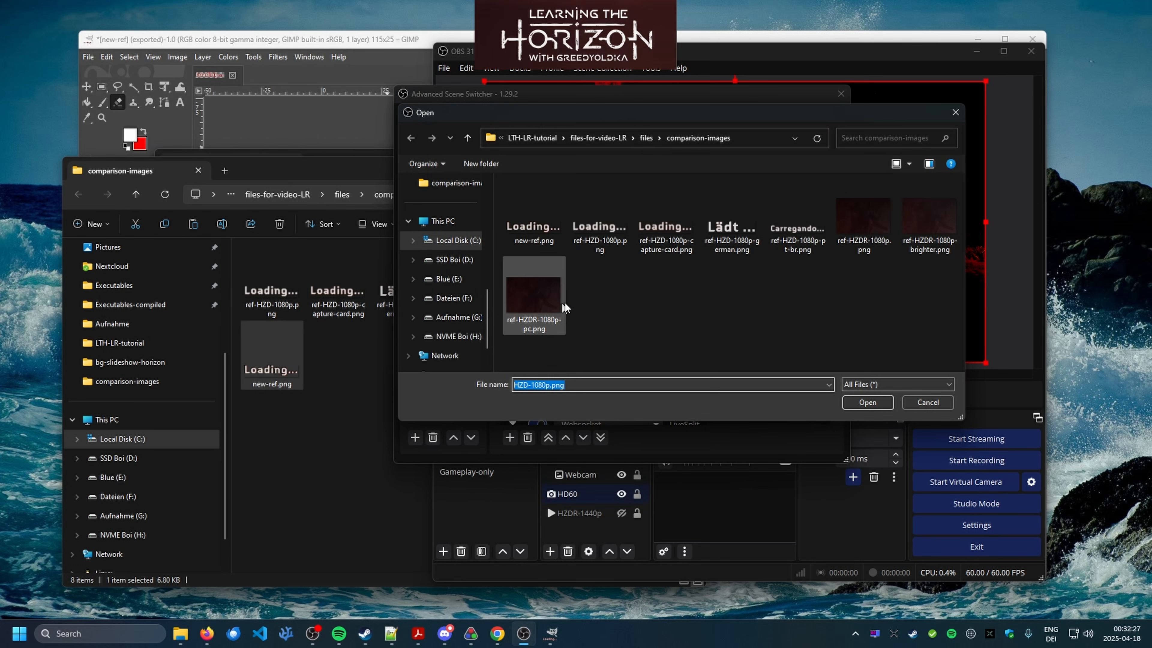
{"action": "left_click", "coordinate": [533, 222]}
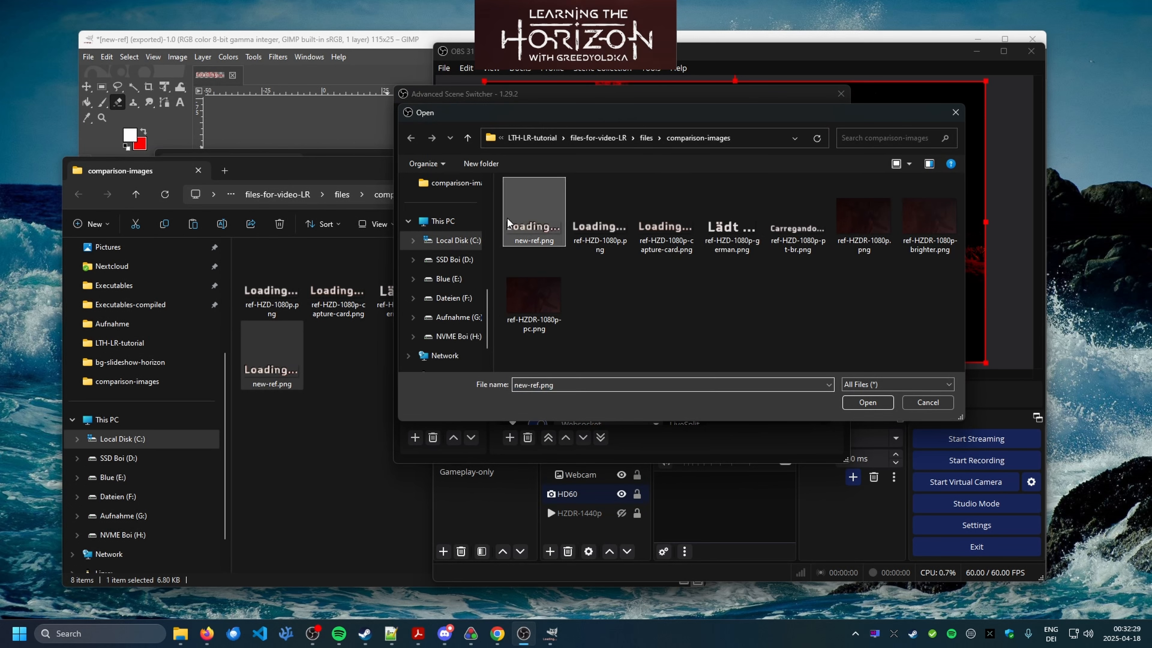
{"action": "left_click", "coordinate": [867, 402]}
- Show the video condition's match preview and arrange the windows to compare its matching value with the HD60 feed
{"action": "scroll", "coordinate": [775, 288], "scroll_direction": "down", "scroll_amount": 3}
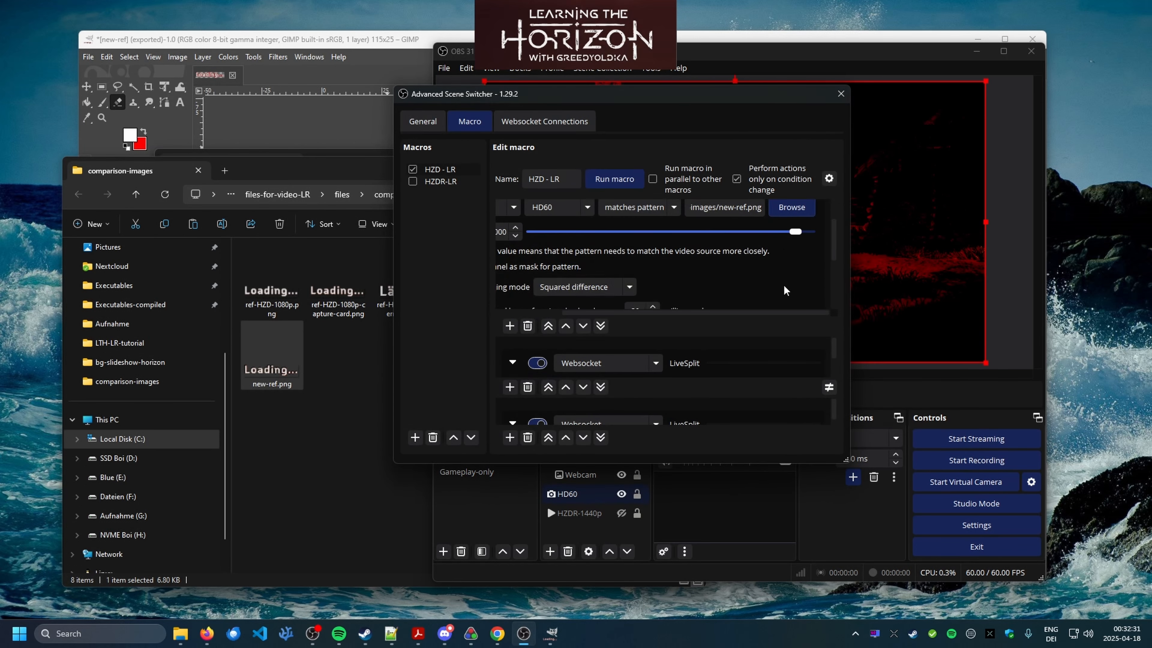
{"action": "left_click_drag", "start_coordinate": [696, 312], "coordinate": [623, 313]}
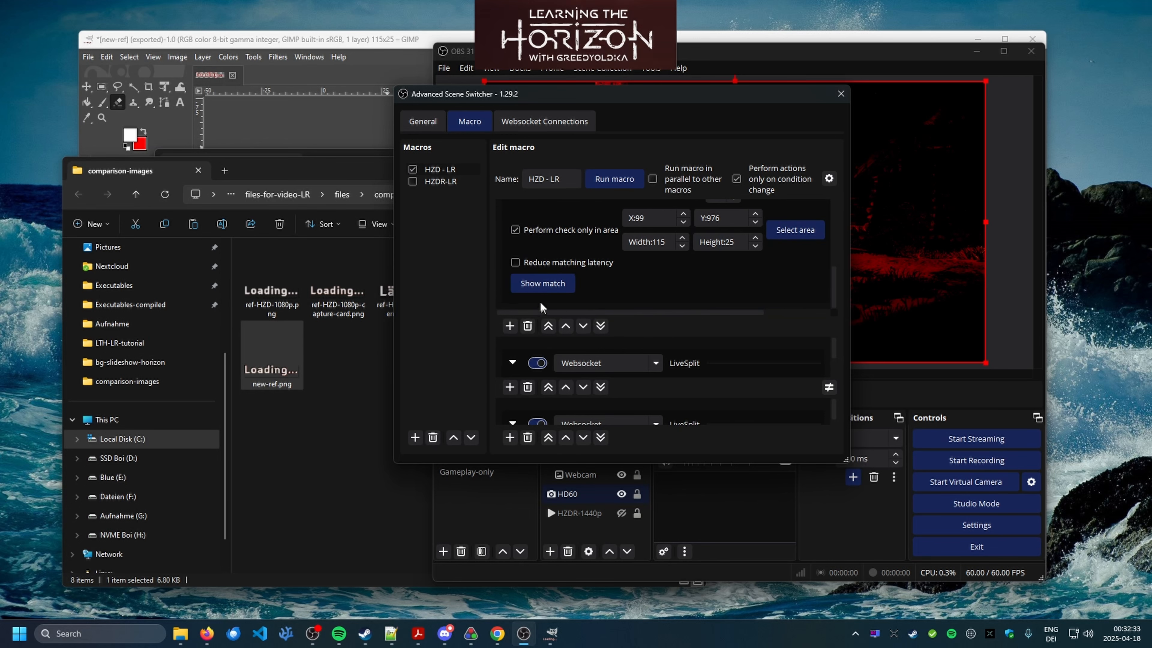
{"action": "left_click", "coordinate": [543, 284]}
{"action": "left_click_drag", "start_coordinate": [497, 95], "coordinate": [347, 124]}
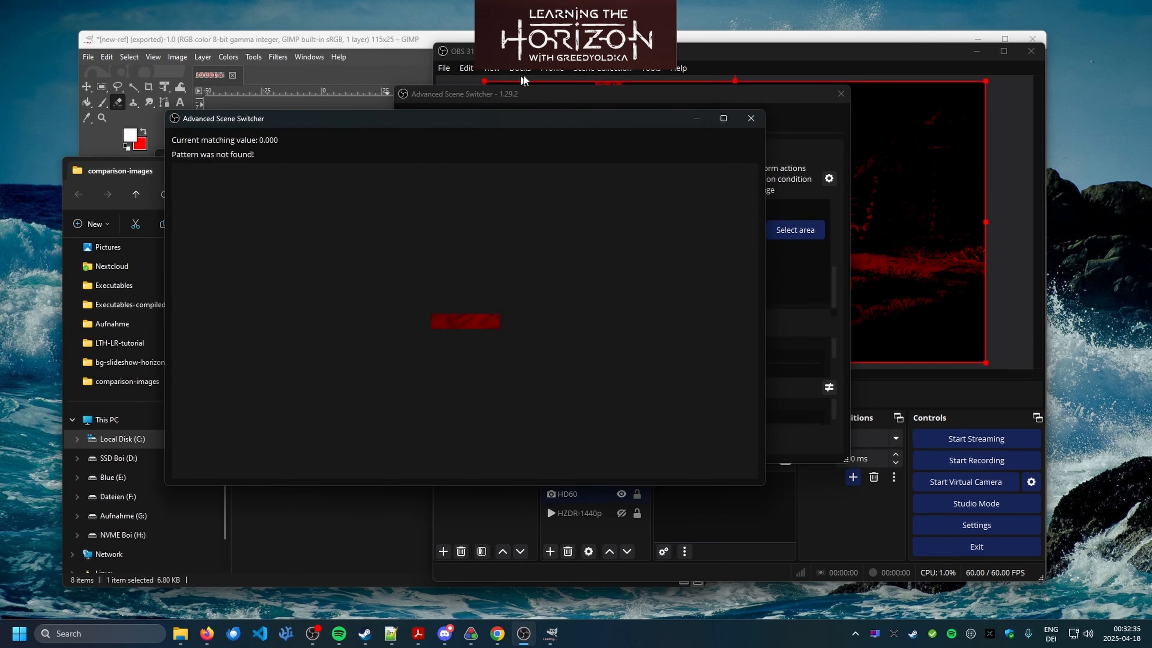
{"action": "left_click_drag", "start_coordinate": [725, 51], "coordinate": [831, 52]}
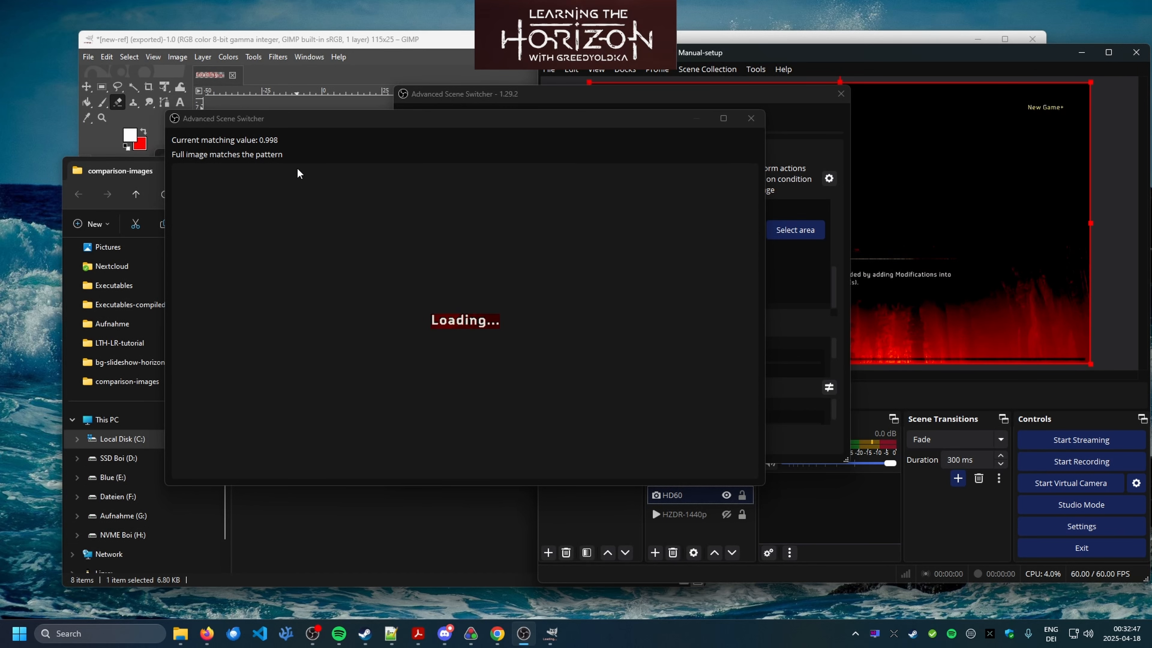
- Arrange the match preview and Advanced Scene Switcher windows beside the main OBS window so the HD60 feed is uncovered
{"action": "left_click_drag", "start_coordinate": [329, 119], "coordinate": [420, 141]}
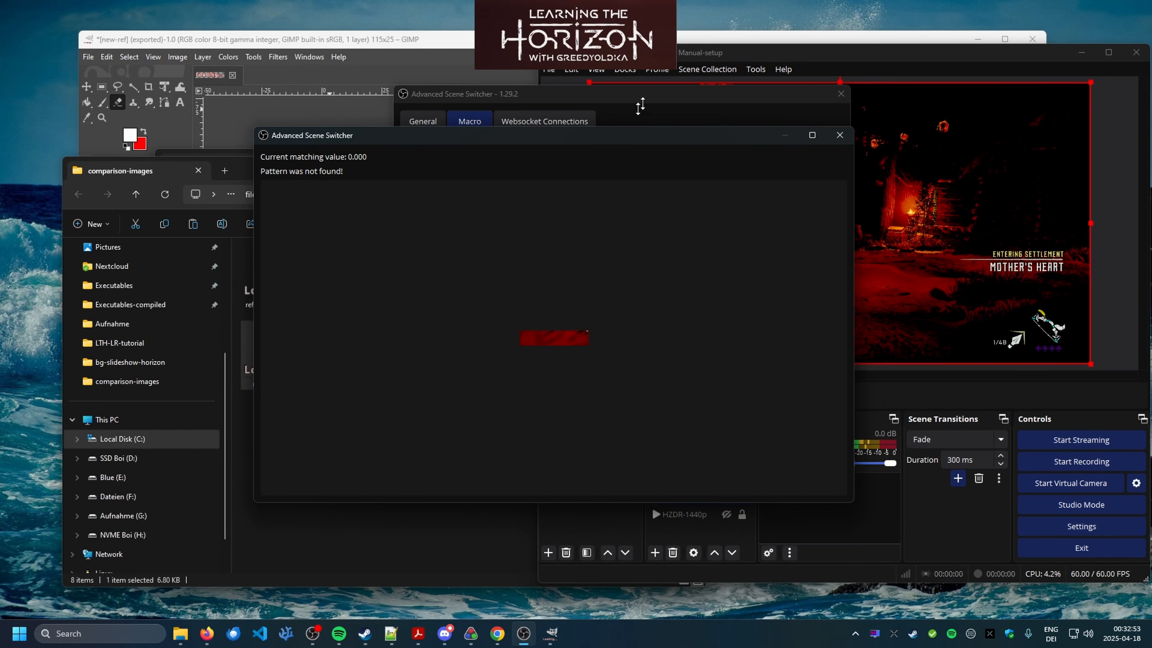
{"action": "left_click_drag", "start_coordinate": [676, 57], "coordinate": [665, 53]}
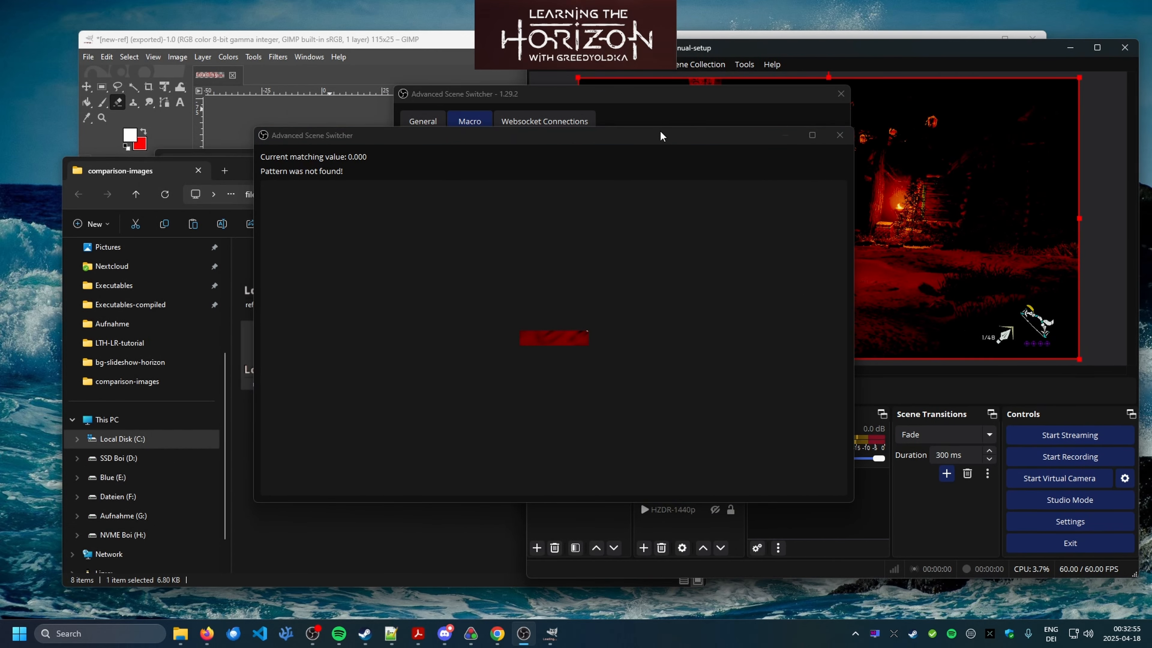
{"action": "left_click_drag", "start_coordinate": [661, 135], "coordinate": [616, 140]}
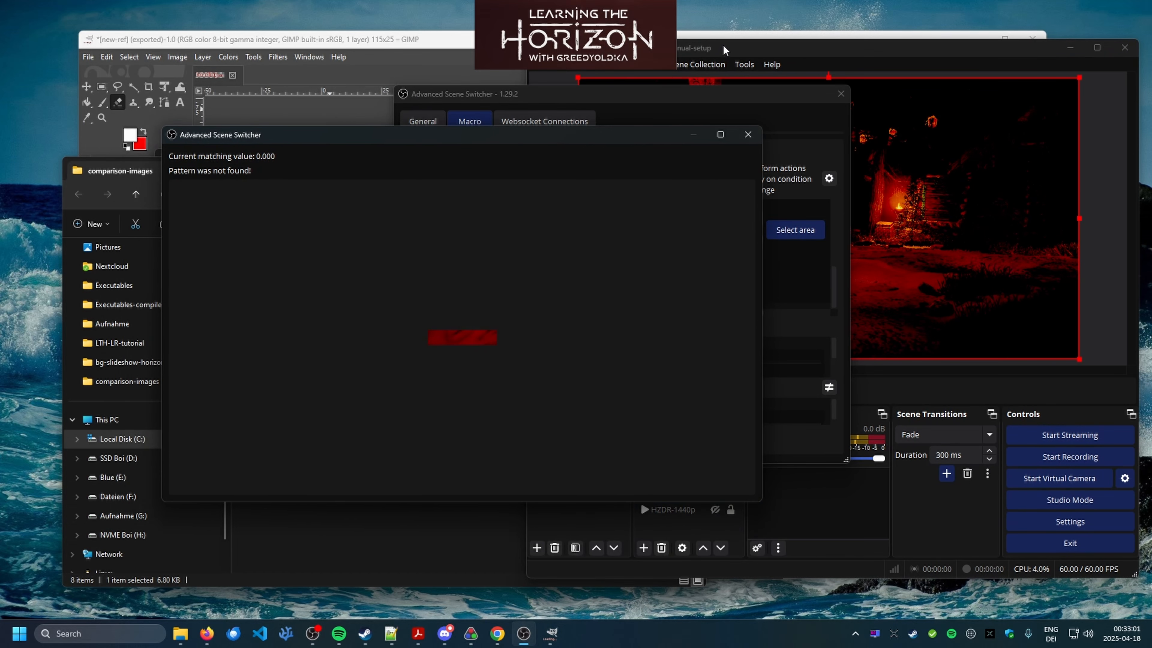
{"action": "mouse_move", "coordinate": [723, 45]}
{"action": "left_mouse_down"}
{"action": "mouse_move", "coordinate": [768, 34]}
{"action": "mouse_move", "coordinate": [728, 23]}
{"action": "left_mouse_up"}
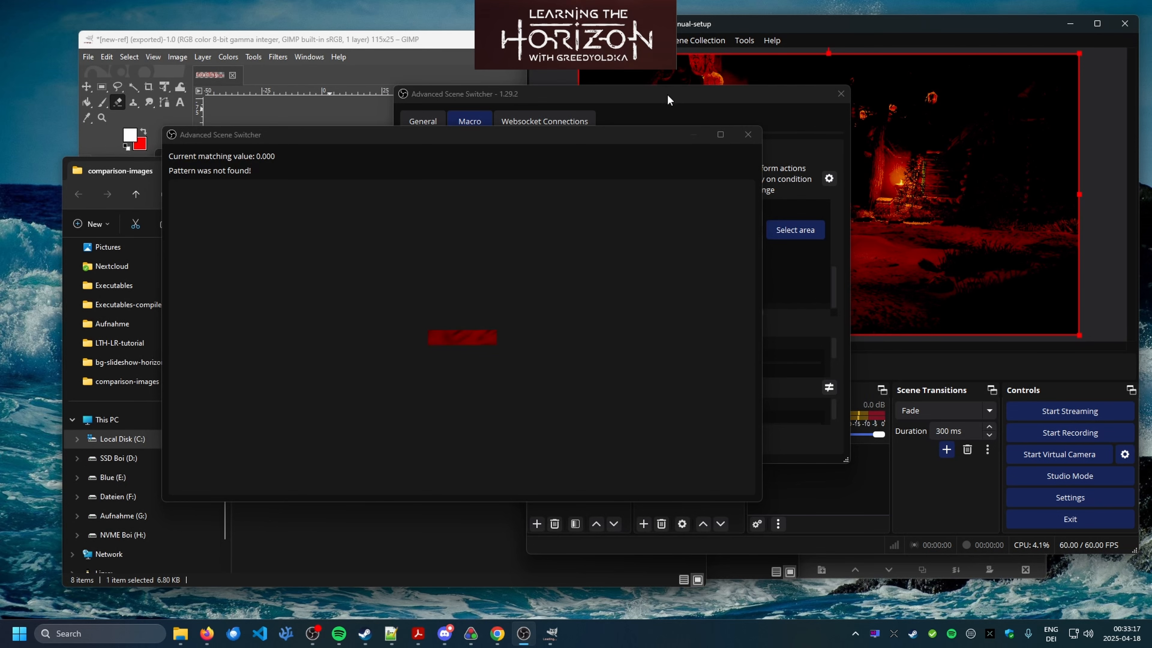
{"action": "left_click_drag", "start_coordinate": [666, 93], "coordinate": [411, 93]}
{"action": "left_click_drag", "start_coordinate": [574, 139], "coordinate": [417, 173]}
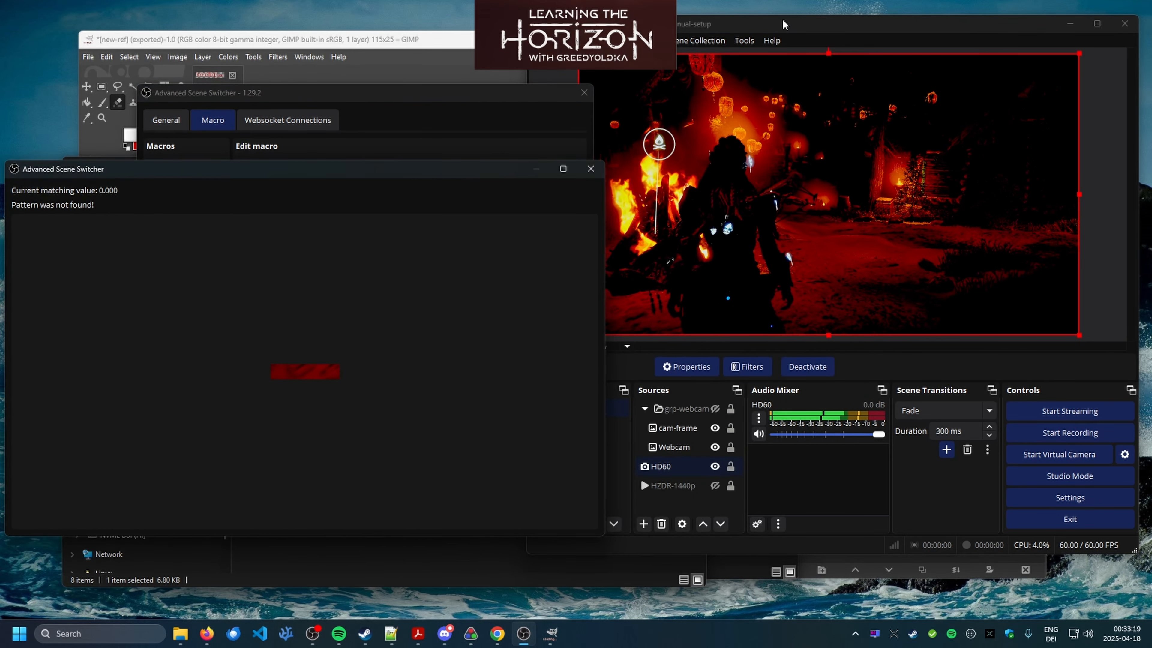
- Turn off the Color Correction filter on the HD60 source and close its filter settings
{"action": "left_click", "coordinate": [727, 466]}
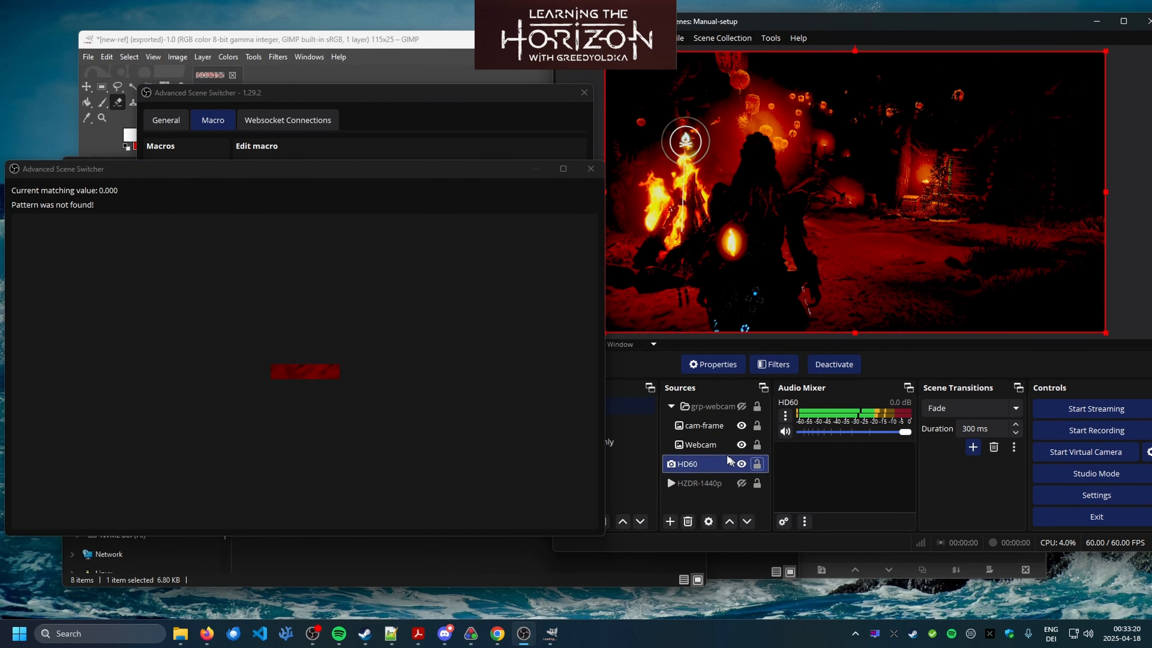
{"action": "left_click", "coordinate": [776, 366]}
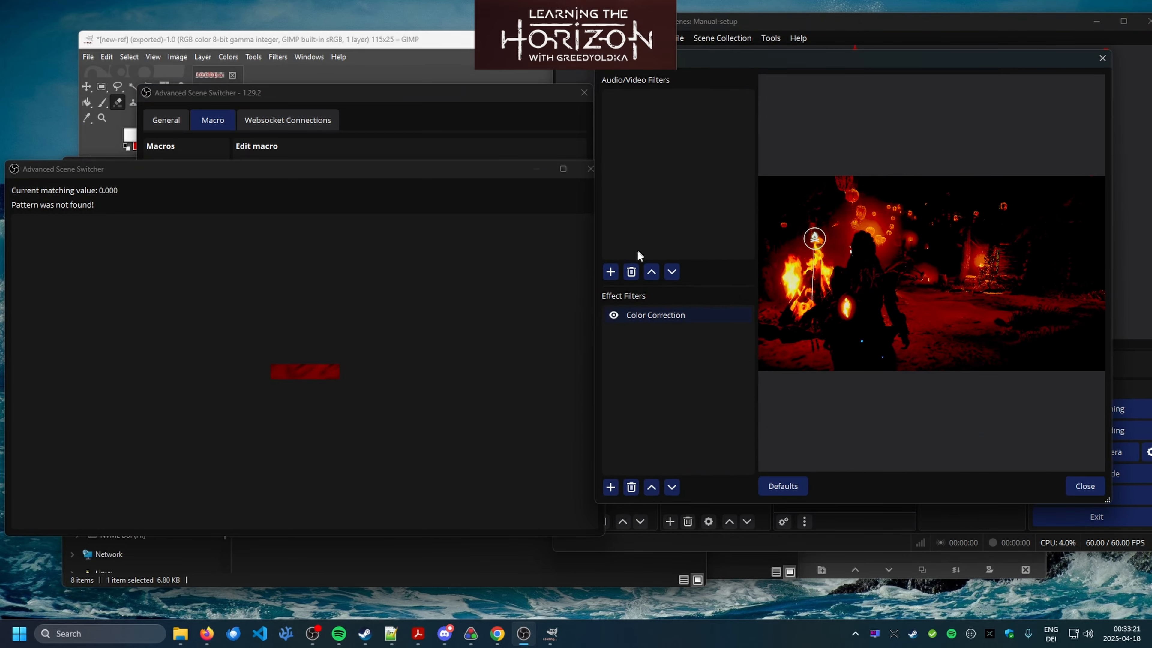
{"action": "left_click", "coordinate": [613, 315]}
{"action": "left_click", "coordinate": [1083, 486]}
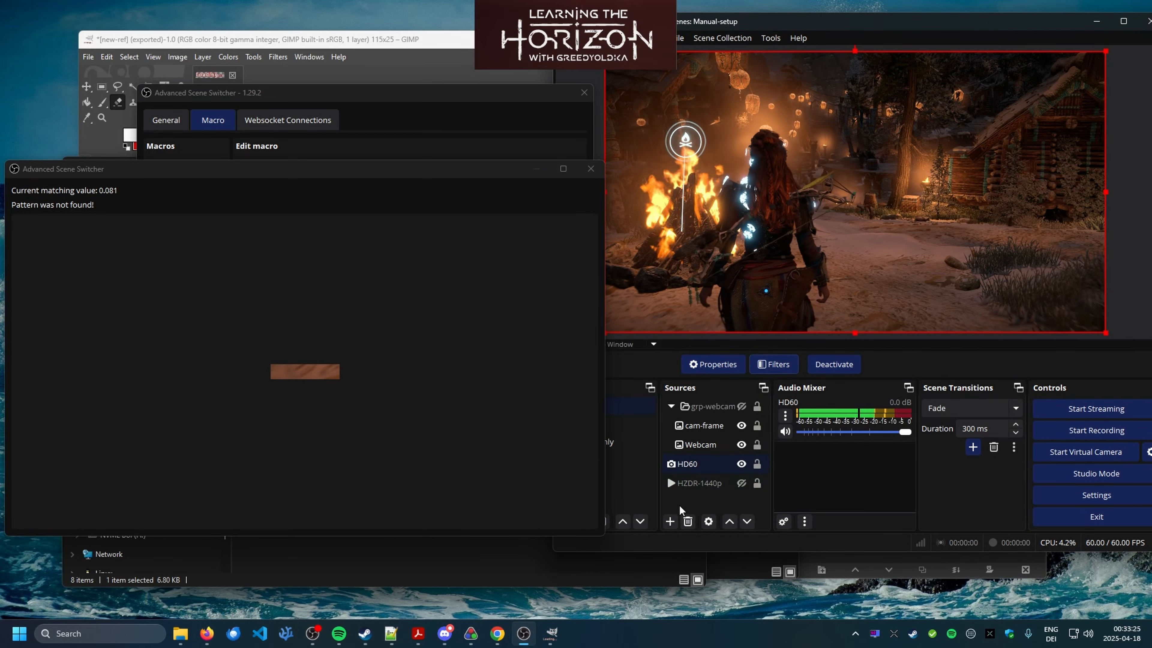
- Add a new group to the Full-screen scene's sources, keeping the suggested name
{"action": "left_click", "coordinate": [670, 522]}
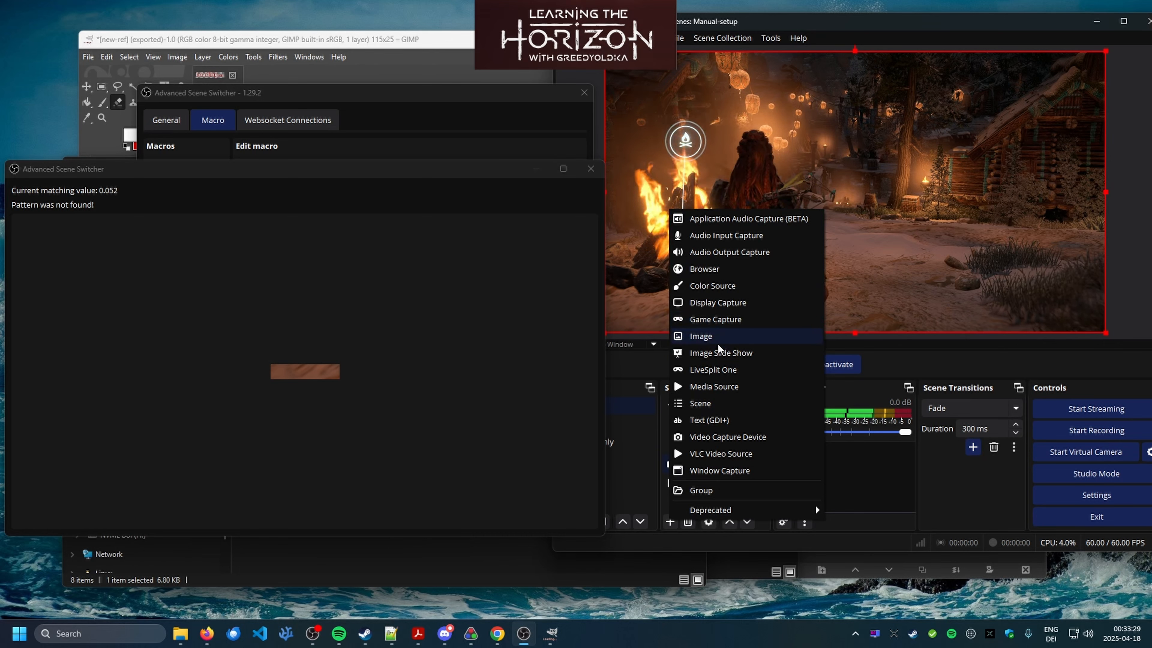
{"action": "left_click", "coordinate": [701, 490]}
{"action": "left_click", "coordinate": [884, 363]}
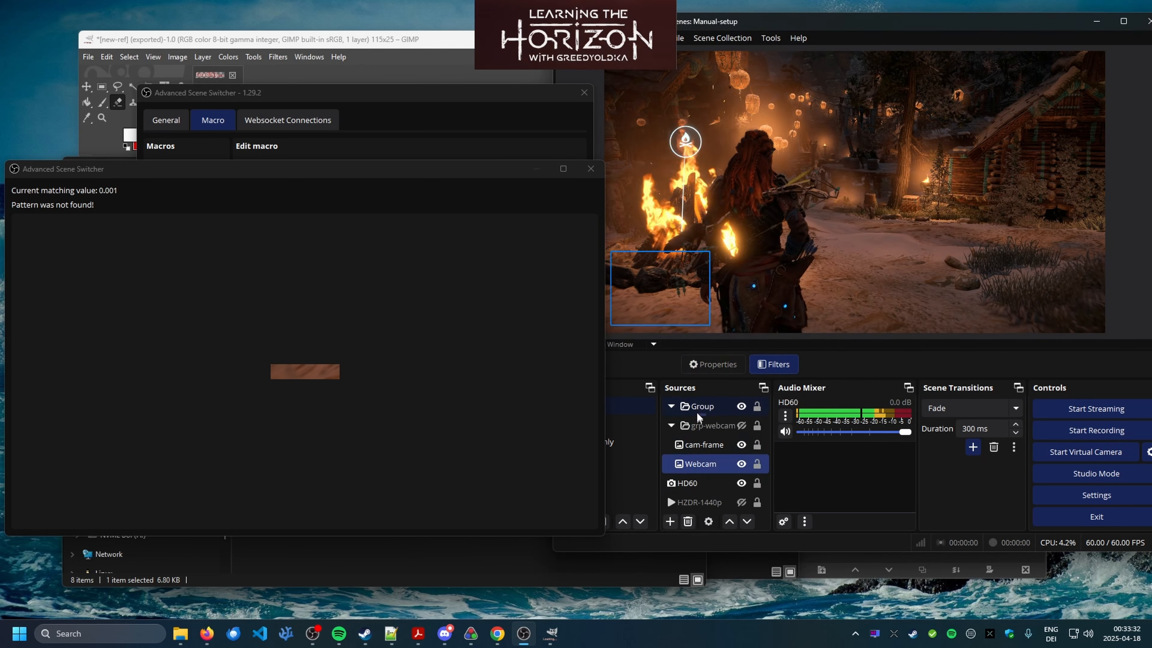
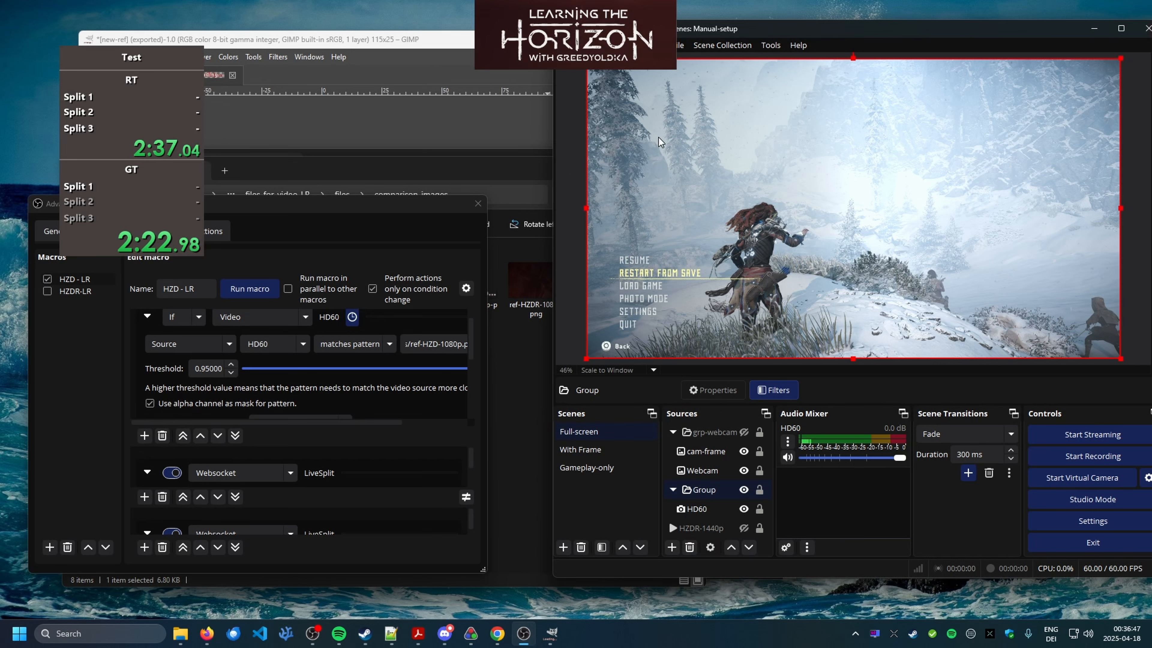
{"action": "left_click_drag", "start_coordinate": [168, 172], "coordinate": [222, 186]}
{"action": "left_click_drag", "start_coordinate": [699, 28], "coordinate": [677, 24]}
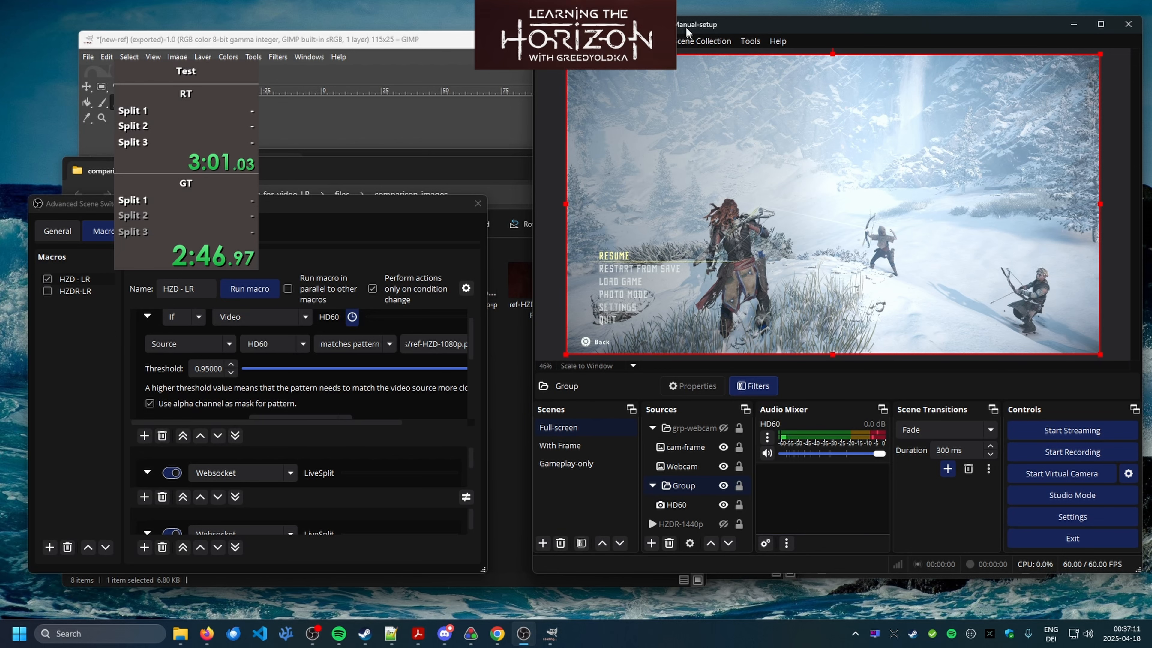
{"action": "left_click_drag", "start_coordinate": [702, 29], "coordinate": [696, 24]}
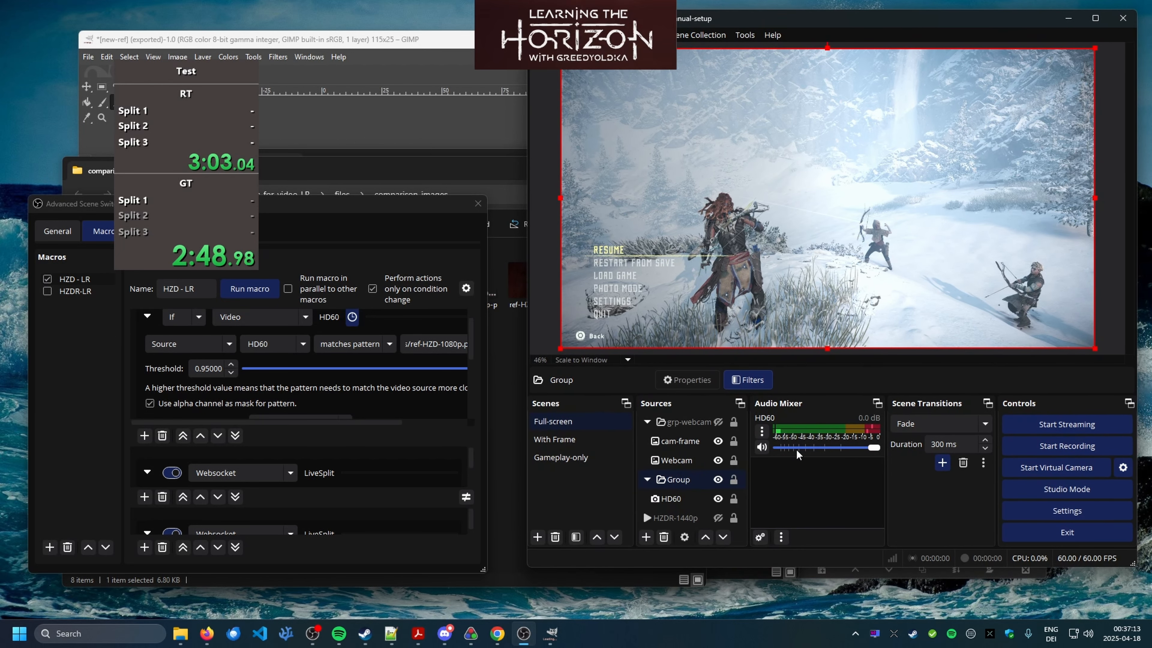
{"action": "left_click", "coordinate": [571, 439]}
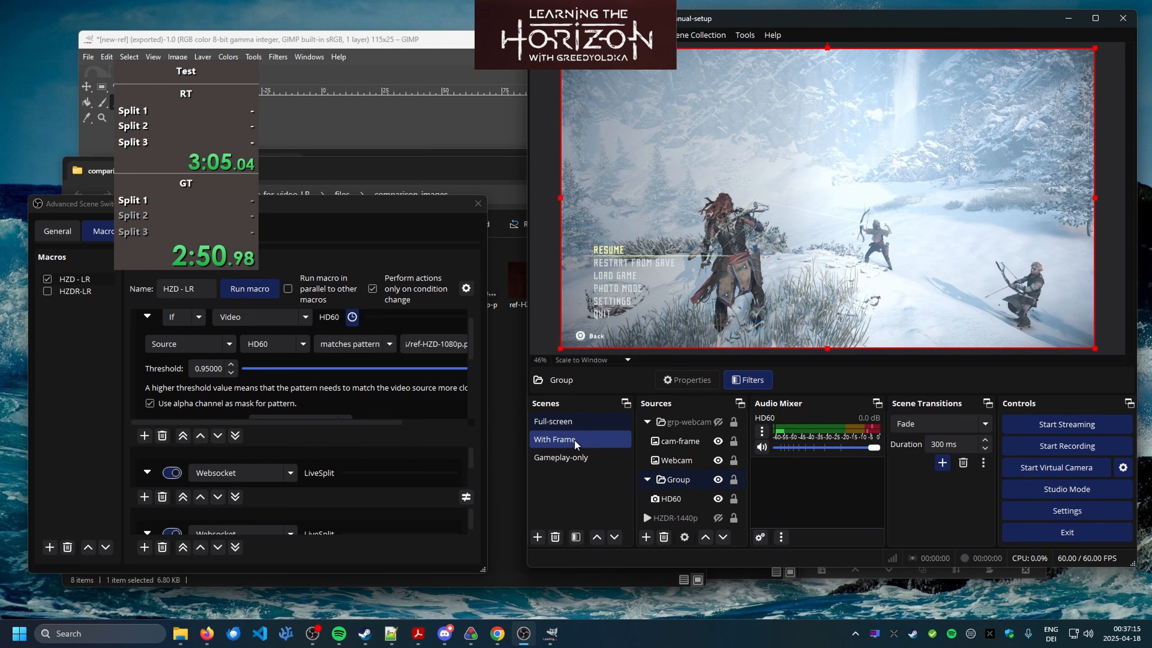
{"action": "left_click_drag", "start_coordinate": [353, 211], "coordinate": [544, 215]}
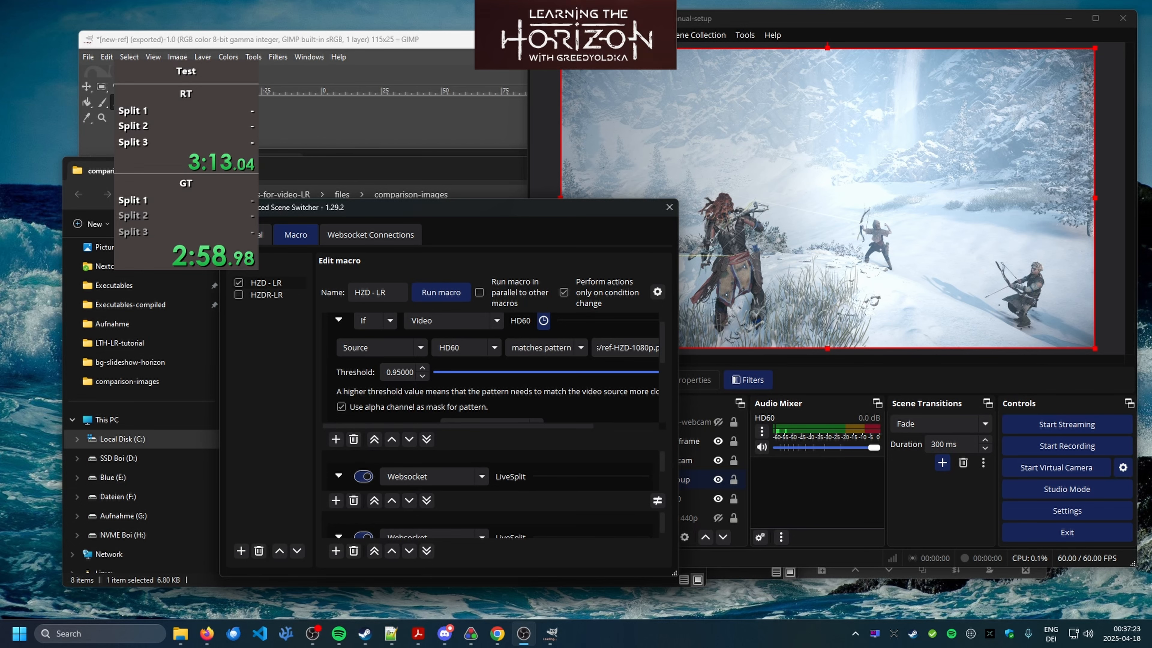
{"action": "key", "text": "alt+Tab"}
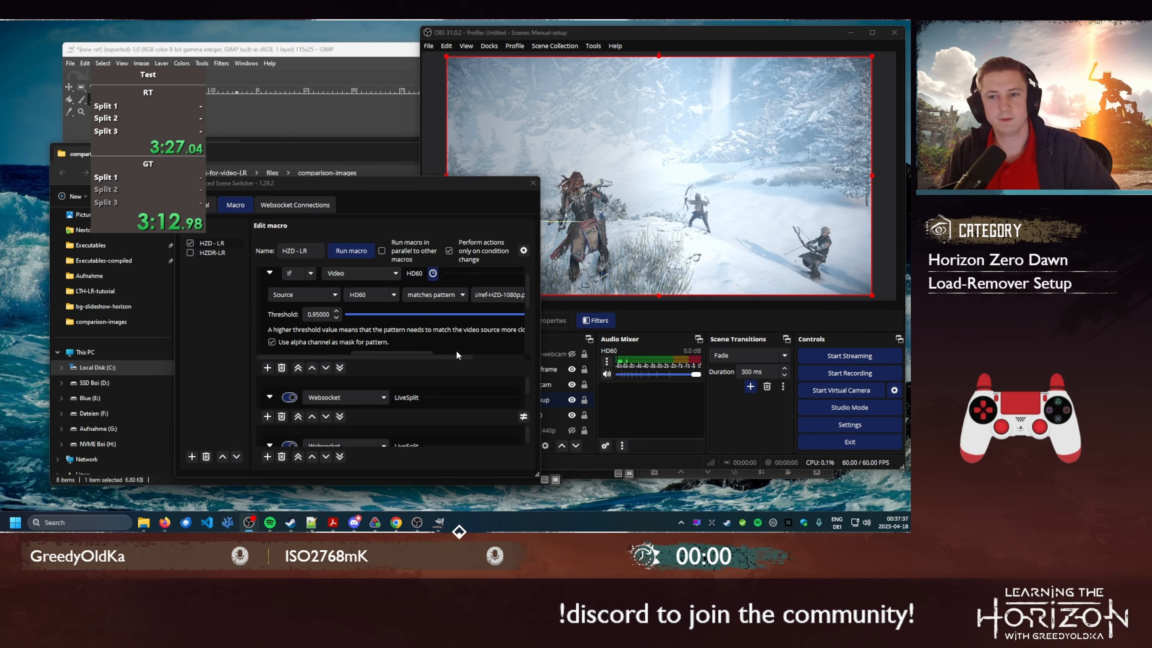
{"action": "left_click_drag", "start_coordinate": [390, 186], "coordinate": [459, 159]}
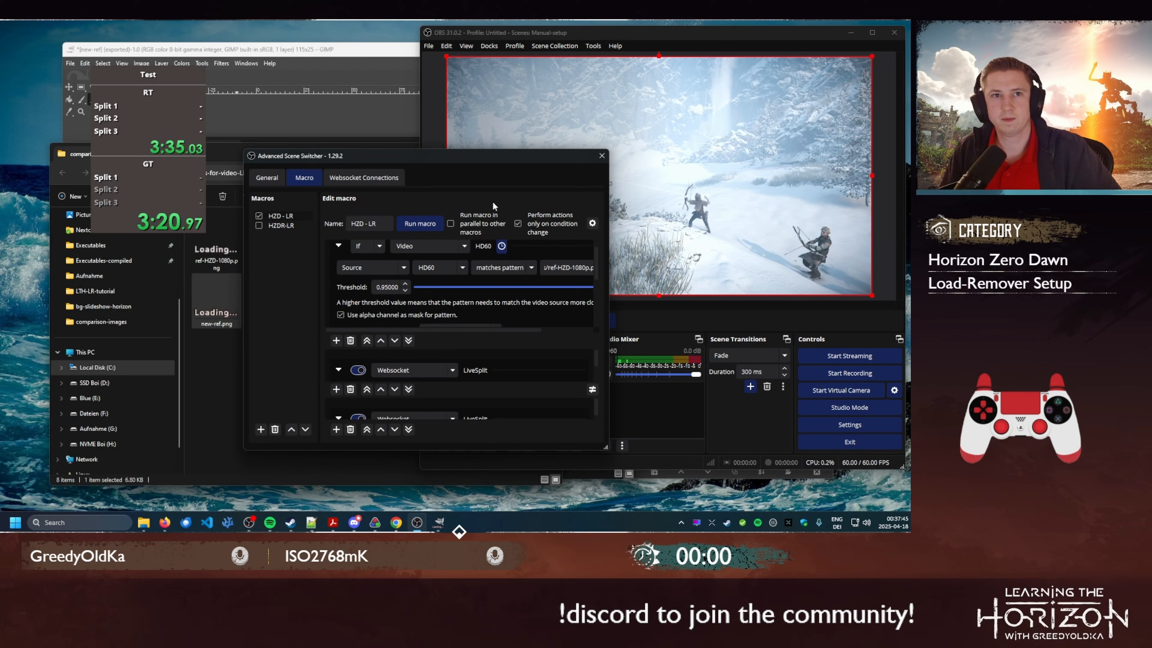
{"action": "left_click_drag", "start_coordinate": [462, 166], "coordinate": [439, 194]}
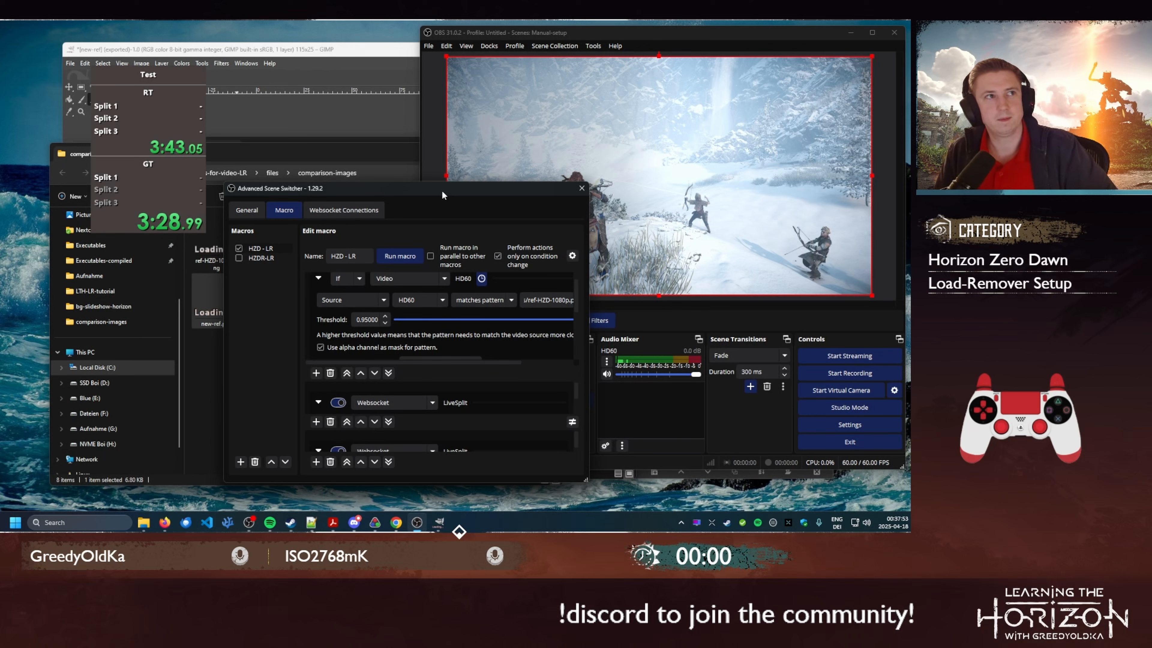
{"action": "left_click_drag", "start_coordinate": [447, 191], "coordinate": [440, 185]}
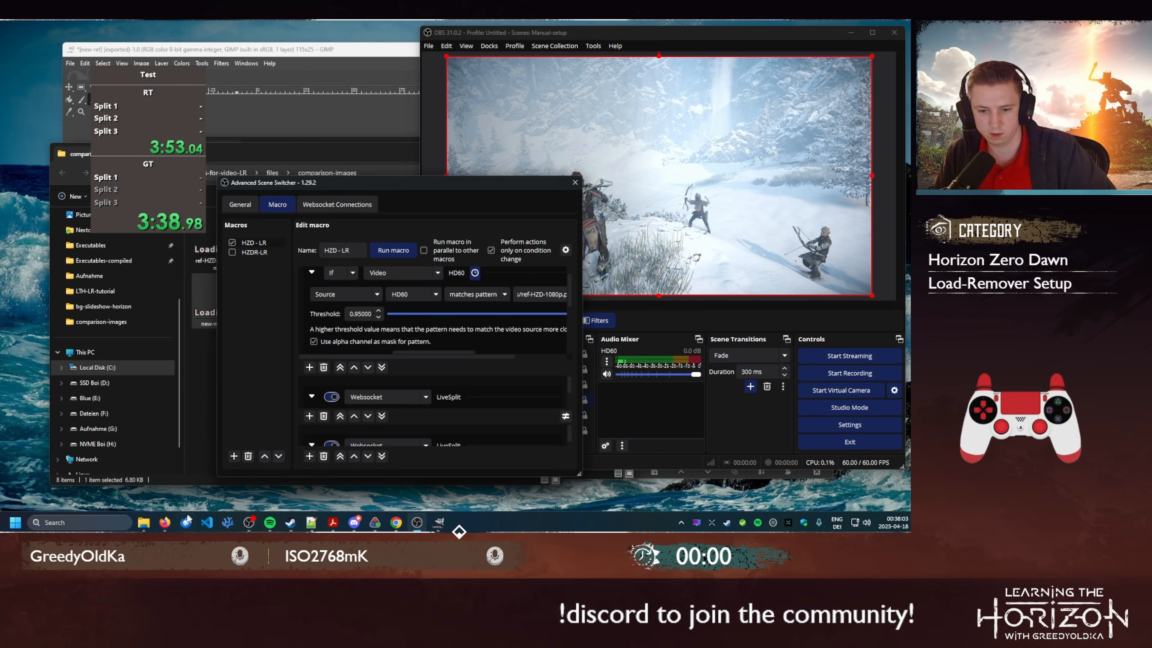
- Switch to the browser with the Advanced Scene Switcher wiki, widen its window and look through the Example guides on the home page
{"action": "left_click", "coordinate": [164, 522]}
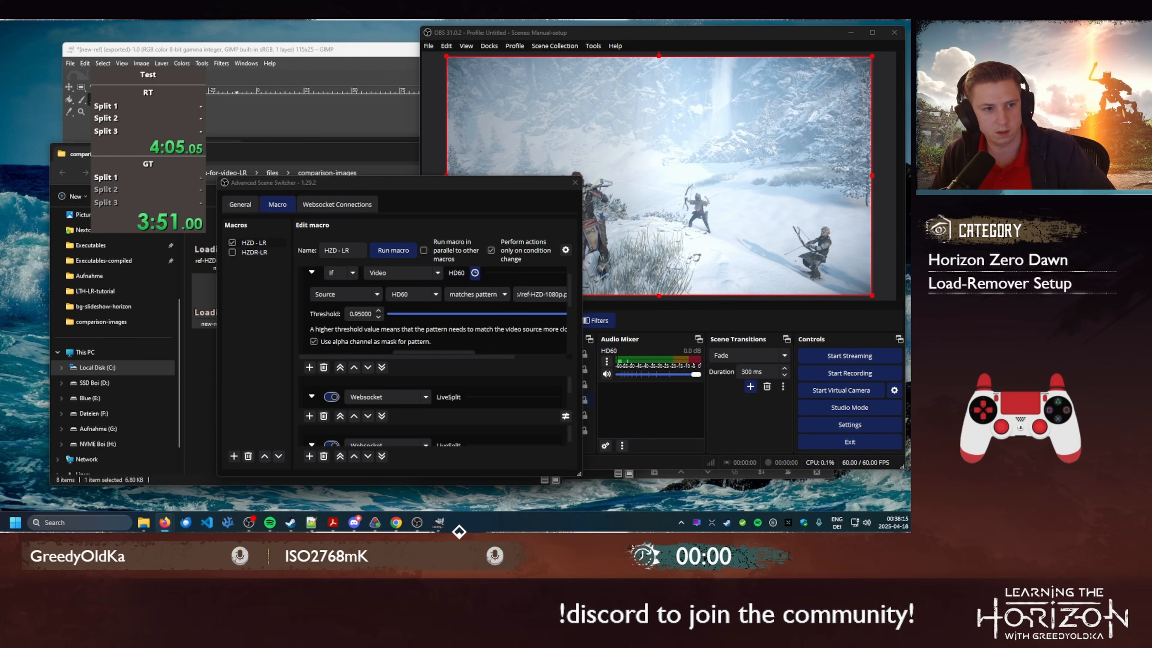
{"action": "key", "text": "alt+Tab"}
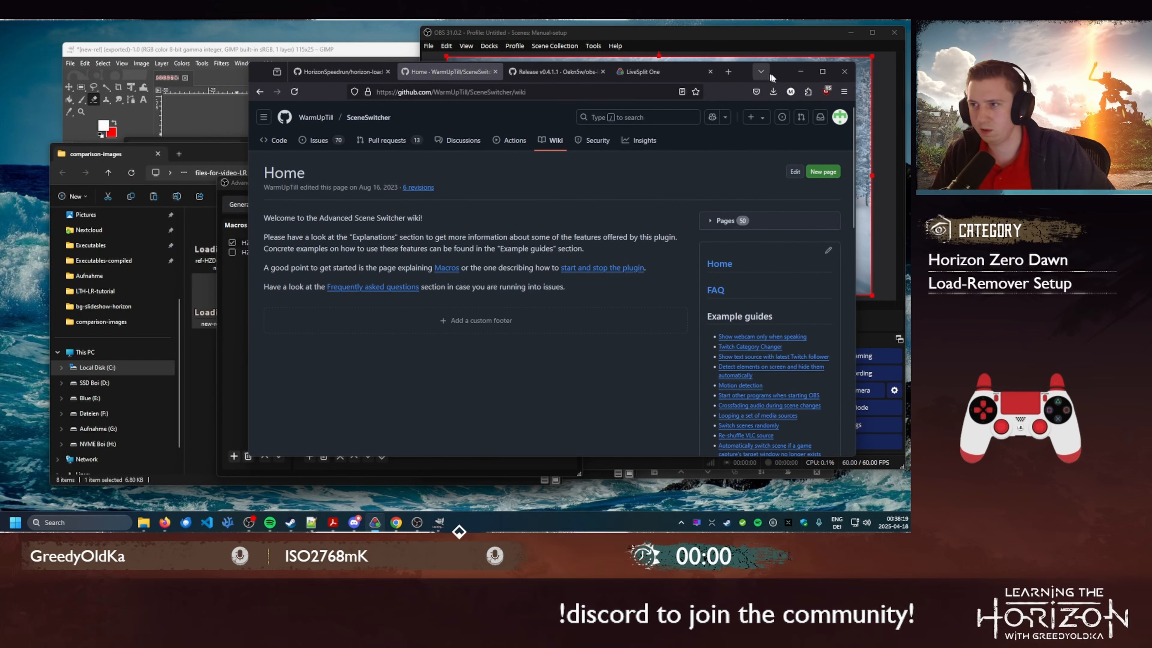
{"action": "left_click_drag", "start_coordinate": [774, 72], "coordinate": [602, 73]}
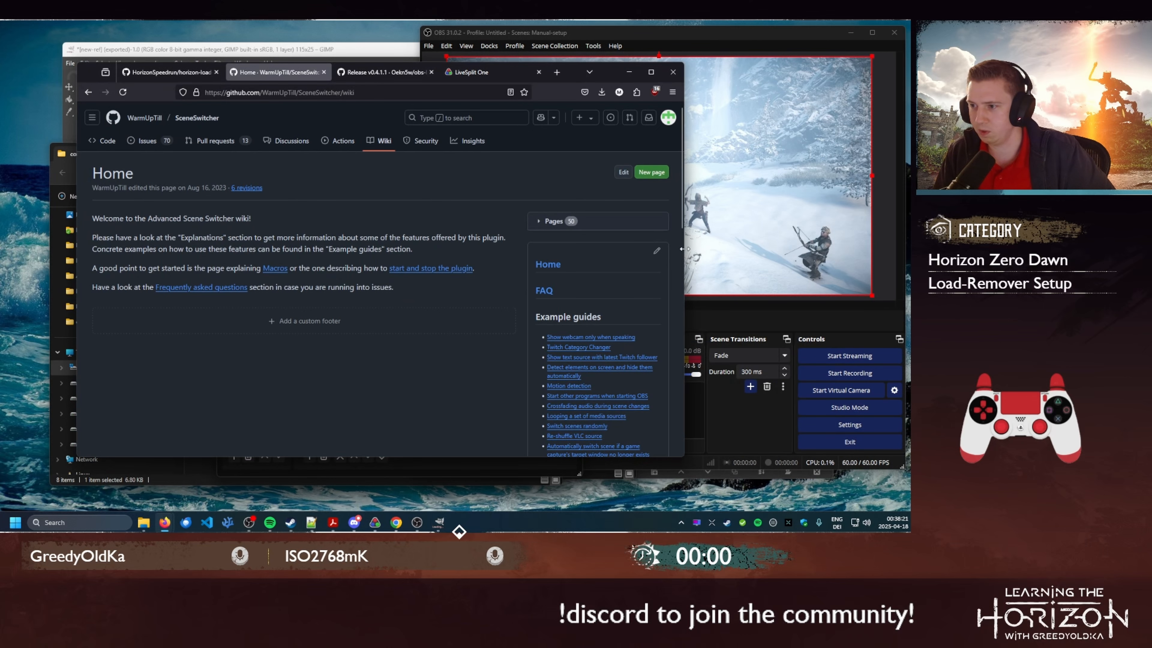
{"action": "left_click_drag", "start_coordinate": [681, 249], "coordinate": [738, 249]}
{"action": "scroll", "coordinate": [603, 230], "scroll_direction": "down", "scroll_amount": 4}
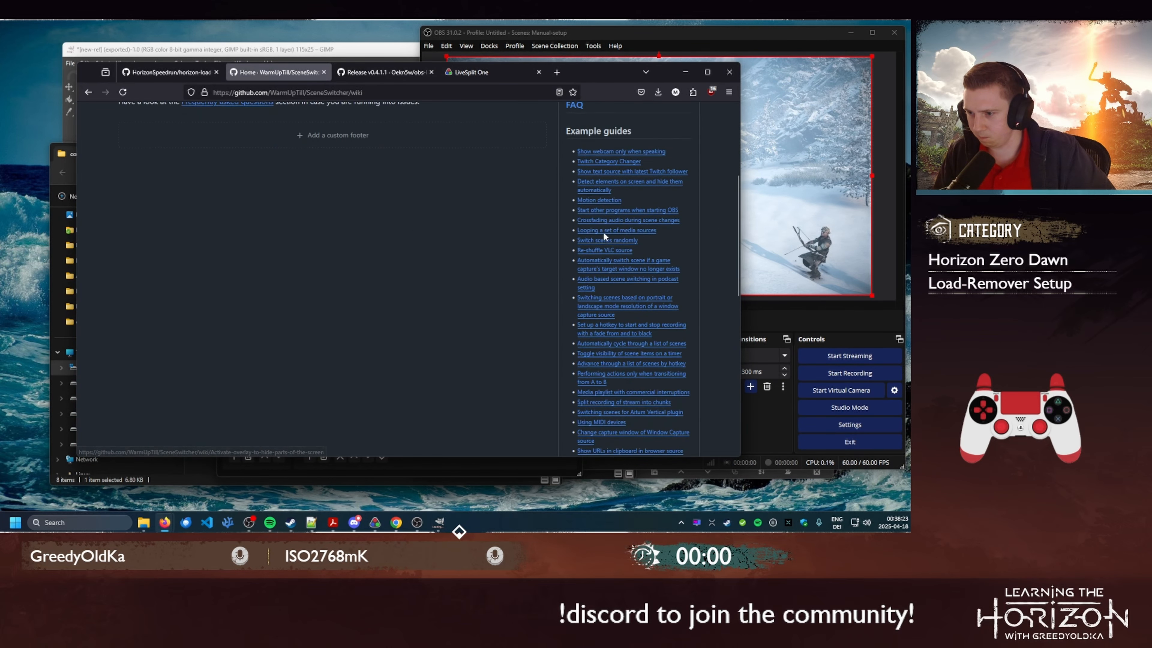
{"action": "scroll", "coordinate": [593, 190], "scroll_direction": "up", "scroll_amount": 3}
{"action": "scroll", "coordinate": [594, 200], "scroll_direction": "down", "scroll_amount": 5}
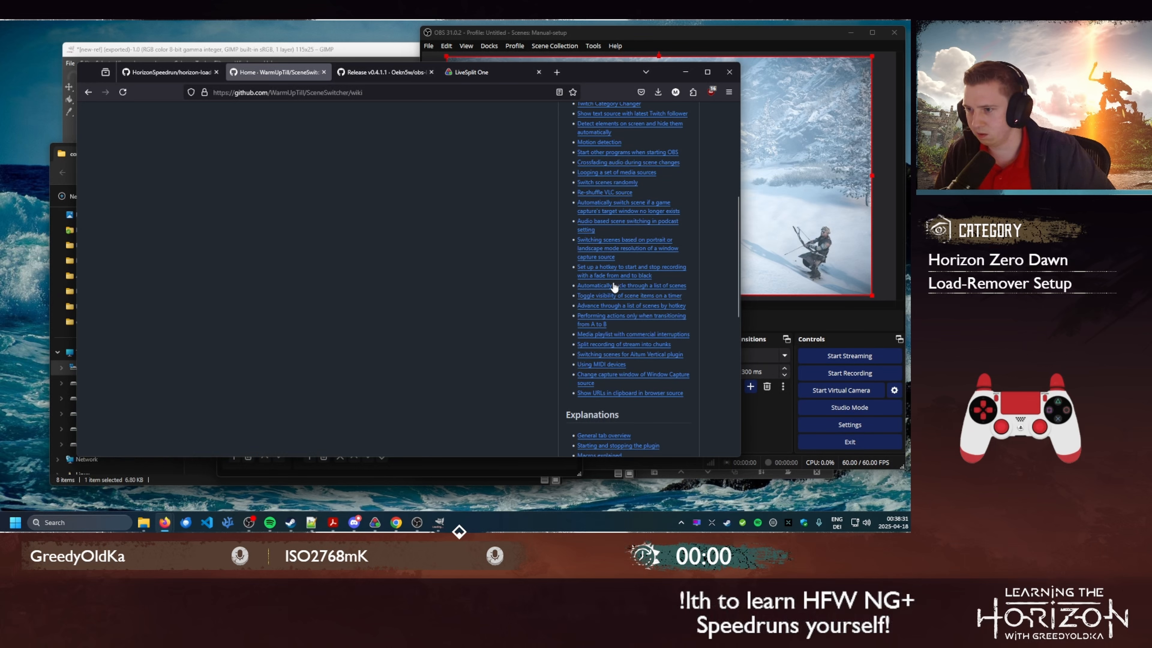
{"action": "scroll", "coordinate": [607, 294], "scroll_direction": "up", "scroll_amount": 2}
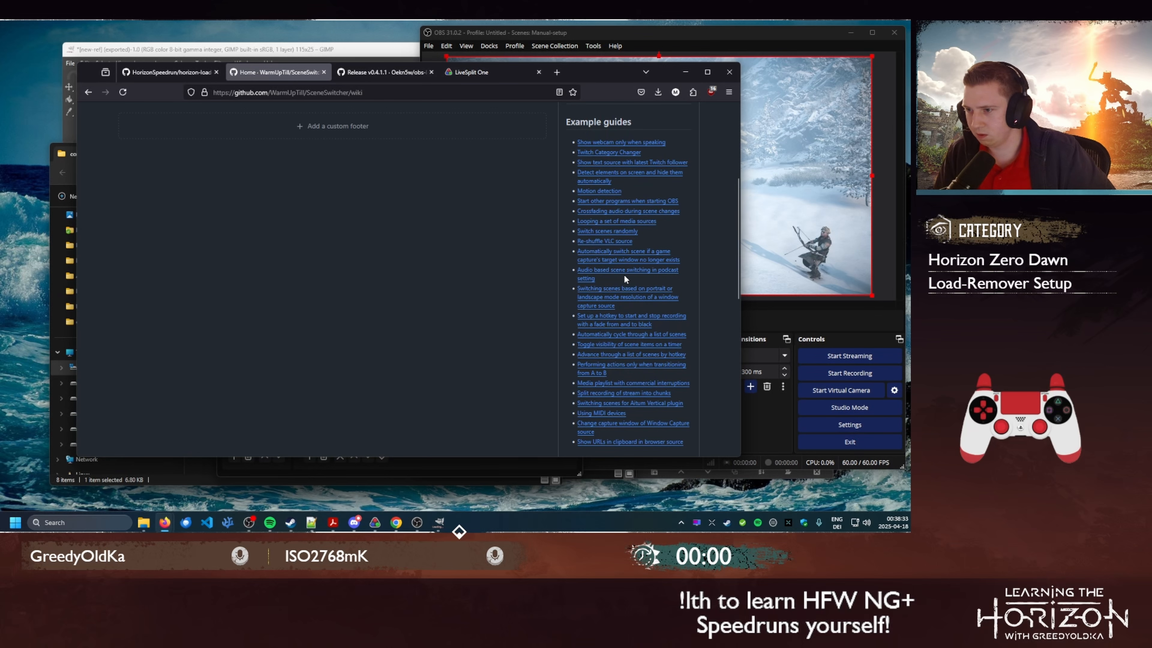
{"action": "scroll", "coordinate": [624, 275], "scroll_direction": "up", "scroll_amount": 2}
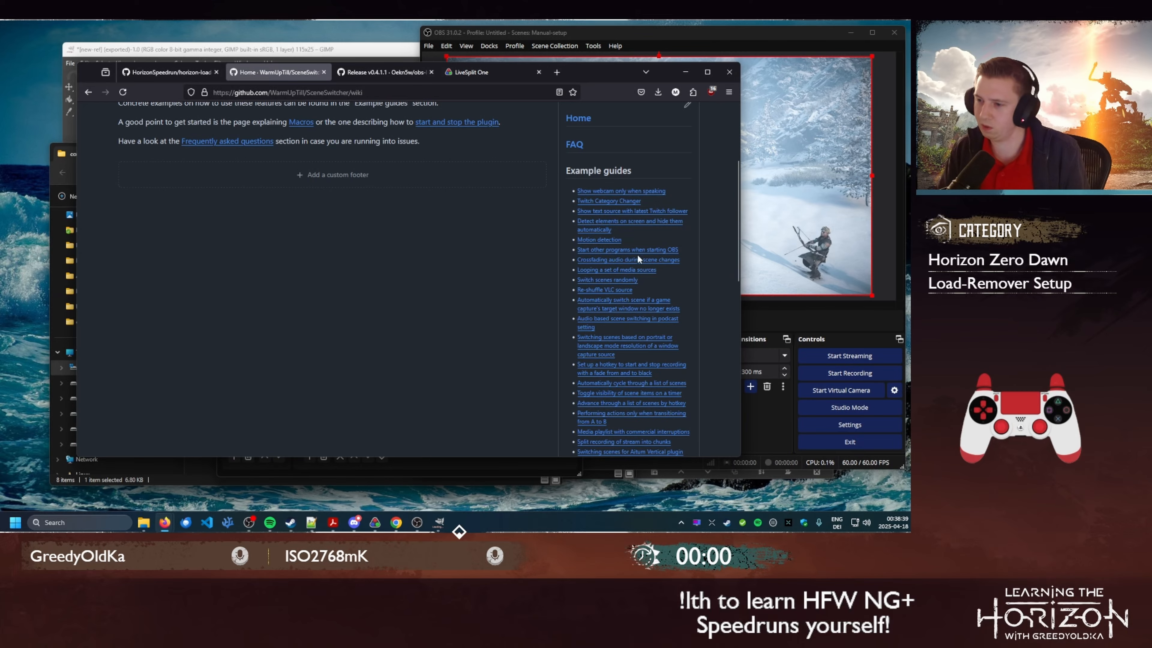
{"action": "scroll", "coordinate": [641, 281], "scroll_direction": "up", "scroll_amount": 4}
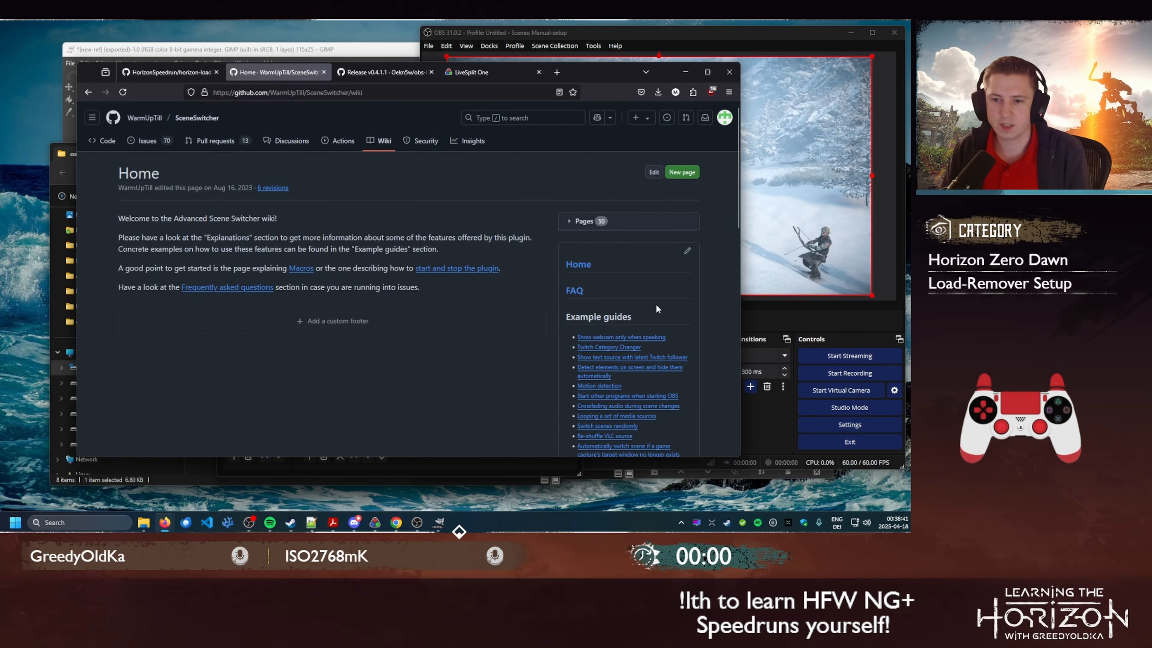
{"action": "left_click_drag", "start_coordinate": [604, 73], "coordinate": [591, 112]}
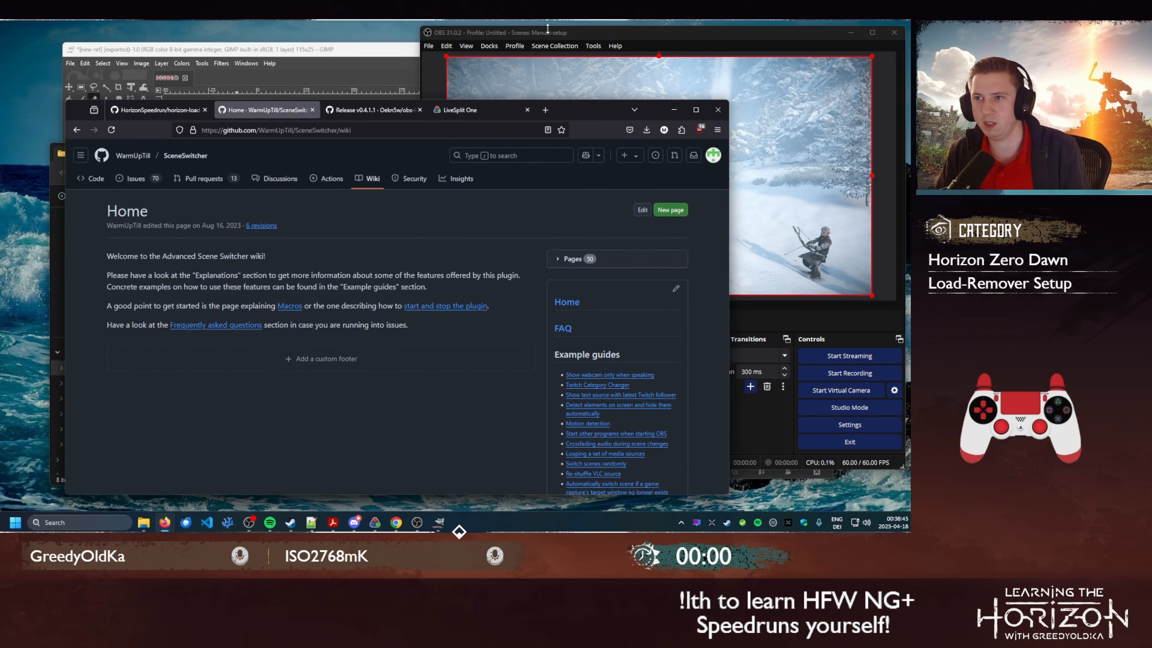
- Switch back to OBS's Advanced Scene Switcher, view its general settings and return to the HZD - LR macro
{"action": "left_click_drag", "start_coordinate": [546, 40], "coordinate": [550, 37]}
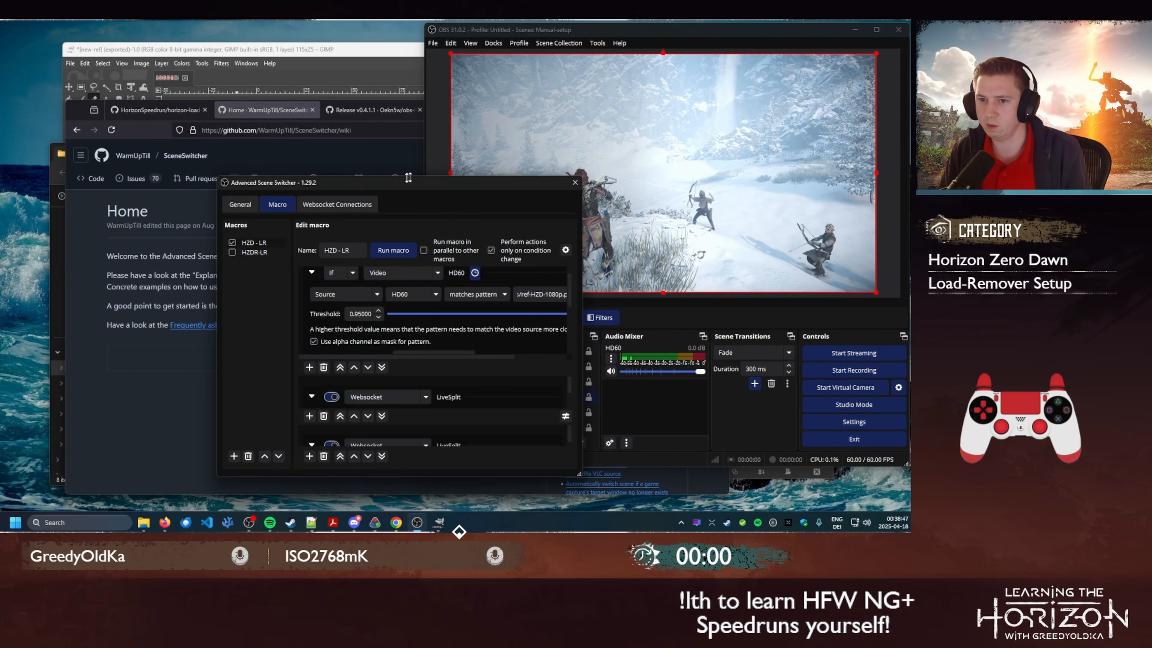
{"action": "left_click_drag", "start_coordinate": [345, 177], "coordinate": [344, 166]}
{"action": "left_click", "coordinate": [239, 199]}
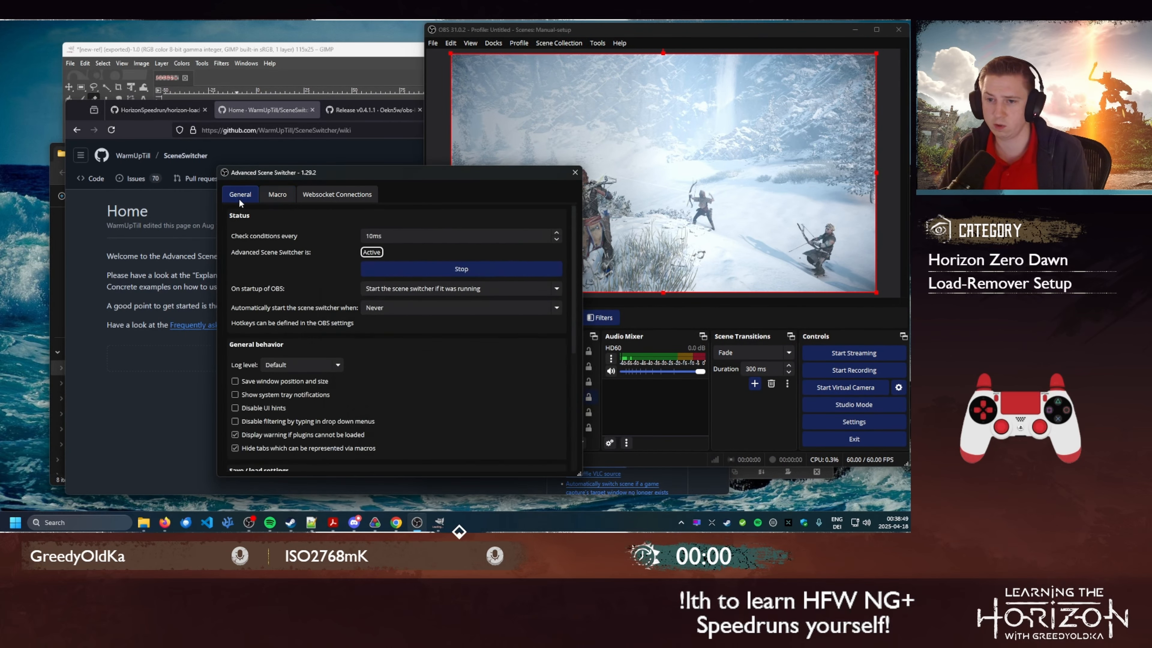
{"action": "left_click", "coordinate": [268, 193]}
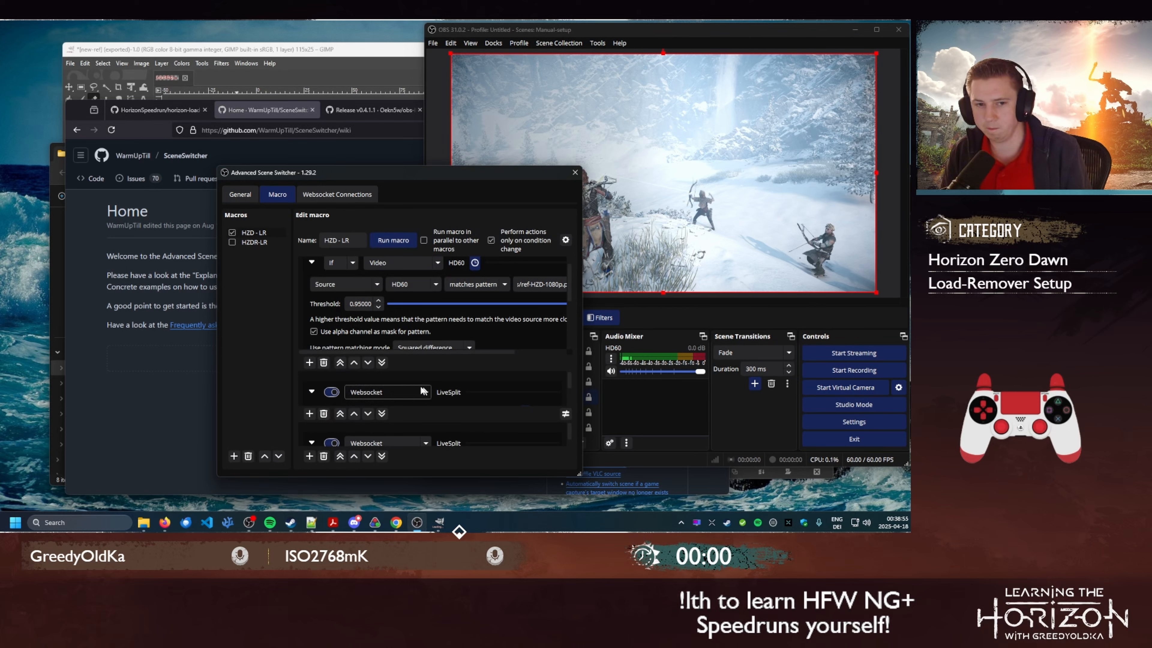
- Bring the LiveSplit timer to the front, then move the Advanced Scene Switcher window clear of it and enlarge it
{"action": "left_click", "coordinate": [375, 523]}
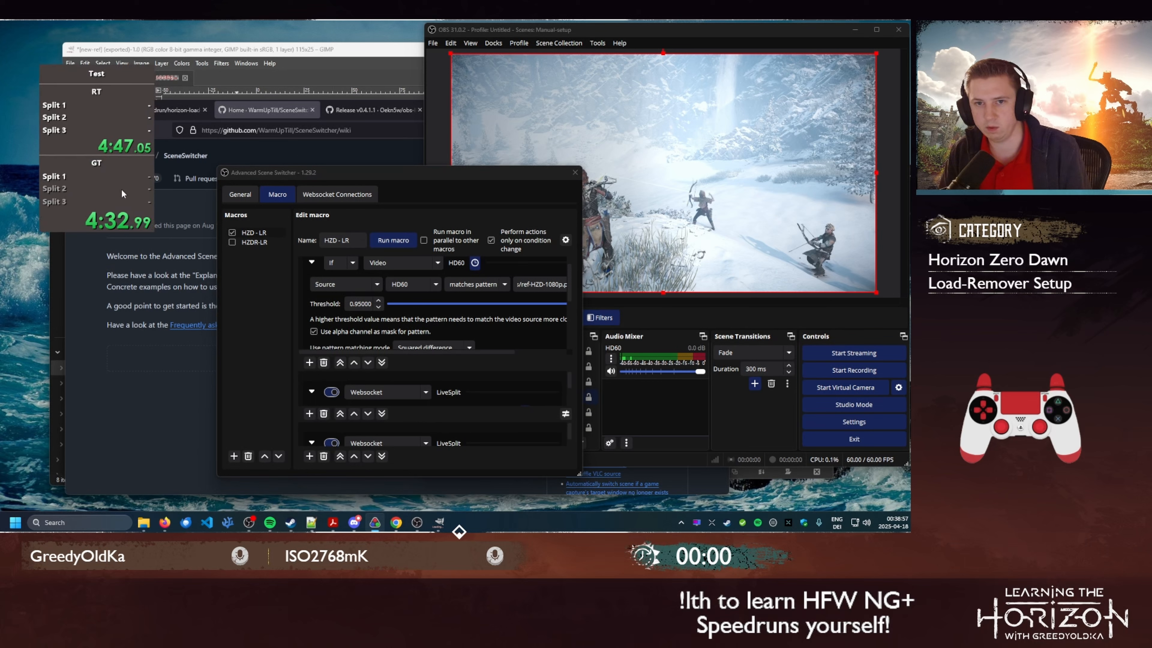
{"action": "left_click_drag", "start_coordinate": [121, 189], "coordinate": [120, 189]}
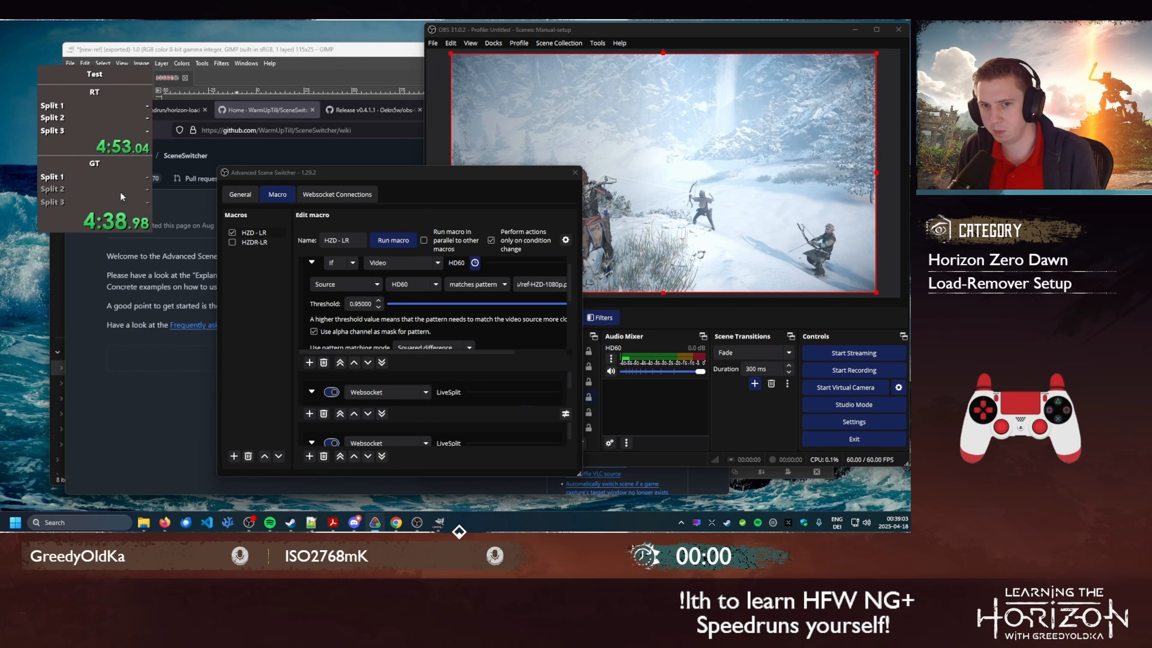
{"action": "left_click_drag", "start_coordinate": [120, 192], "coordinate": [127, 194]}
{"action": "left_click_drag", "start_coordinate": [276, 175], "coordinate": [490, 108]}
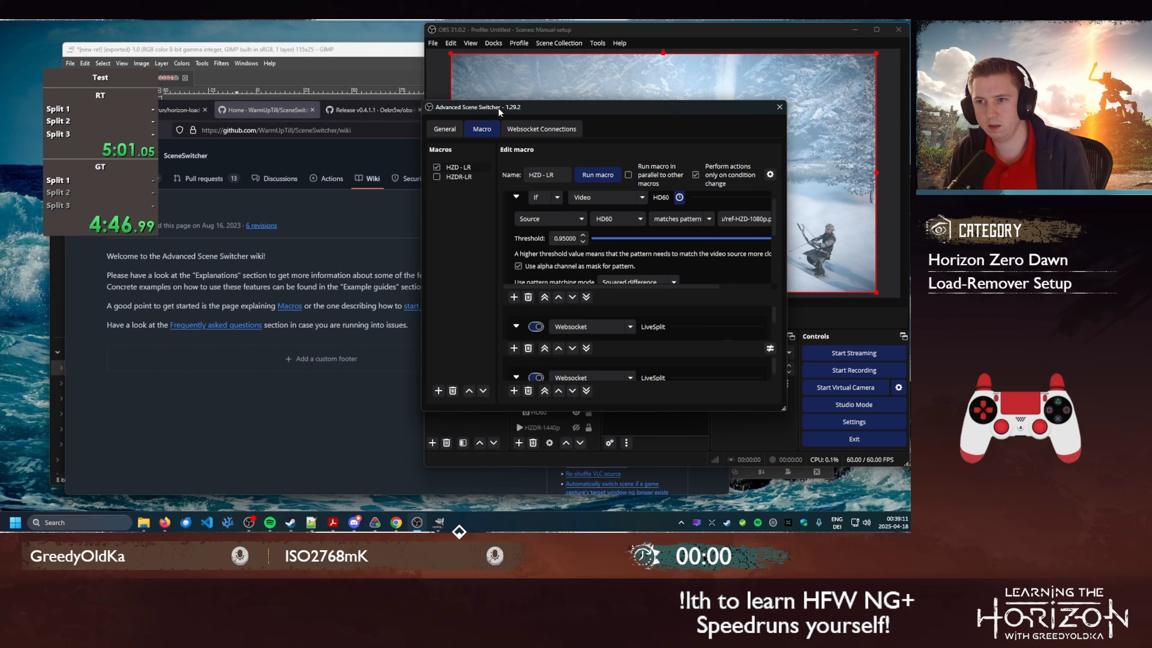
{"action": "left_click_drag", "start_coordinate": [434, 103], "coordinate": [422, 91]}
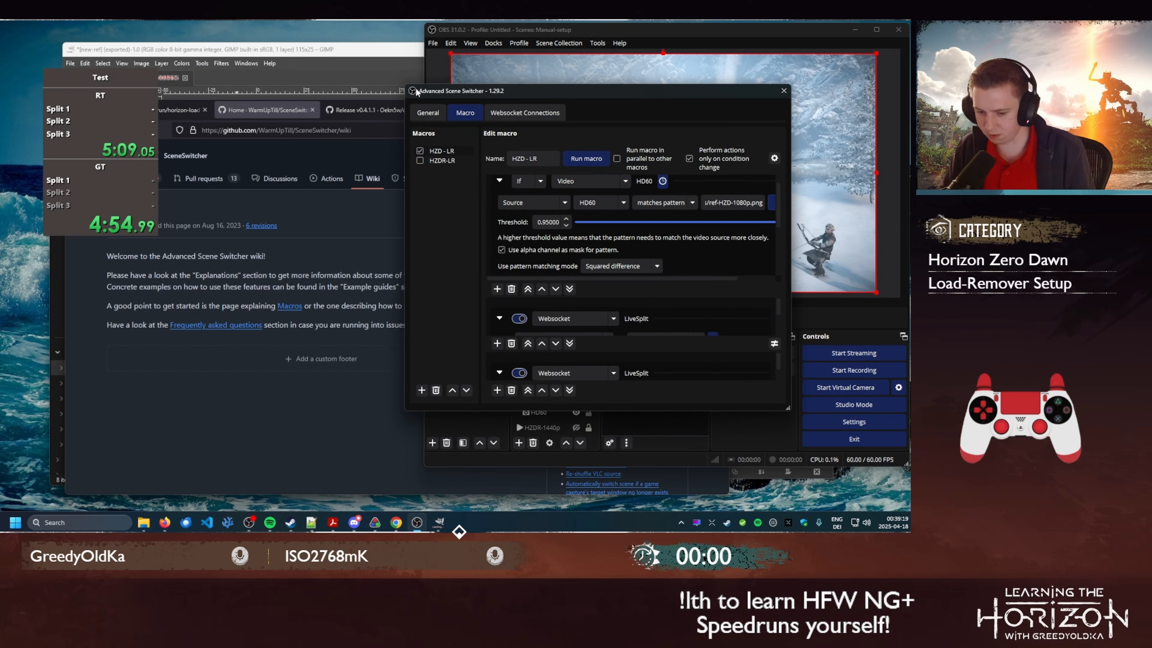
{"action": "left_click_drag", "start_coordinate": [416, 90], "coordinate": [419, 94]}
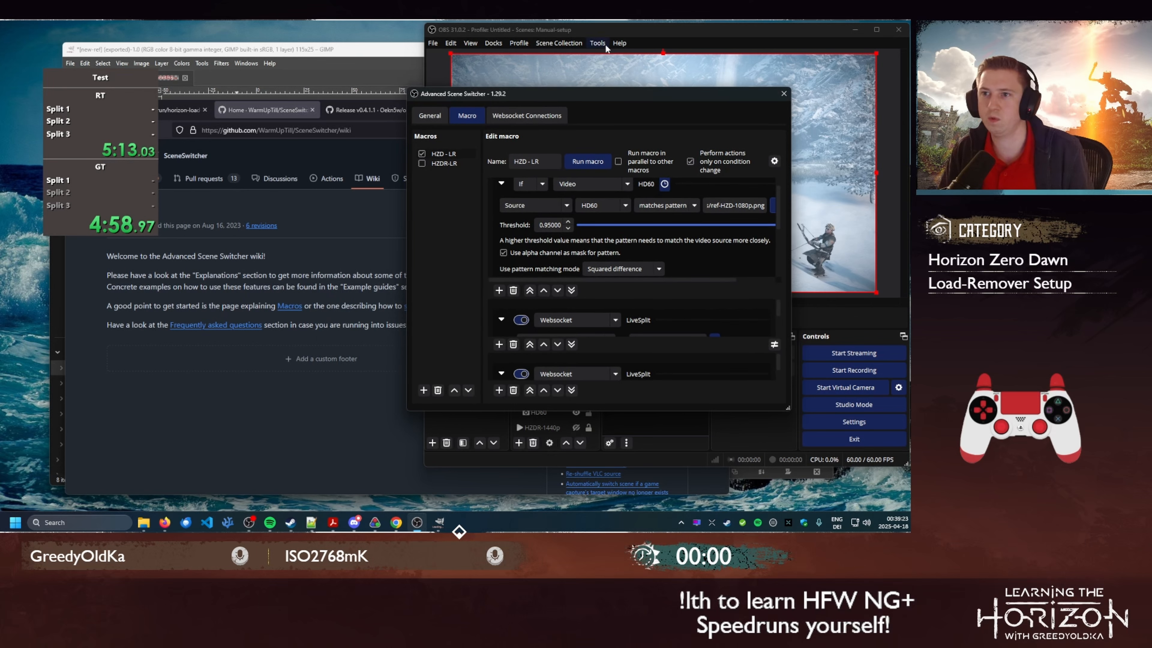
{"action": "left_click_drag", "start_coordinate": [486, 91], "coordinate": [466, 88]}
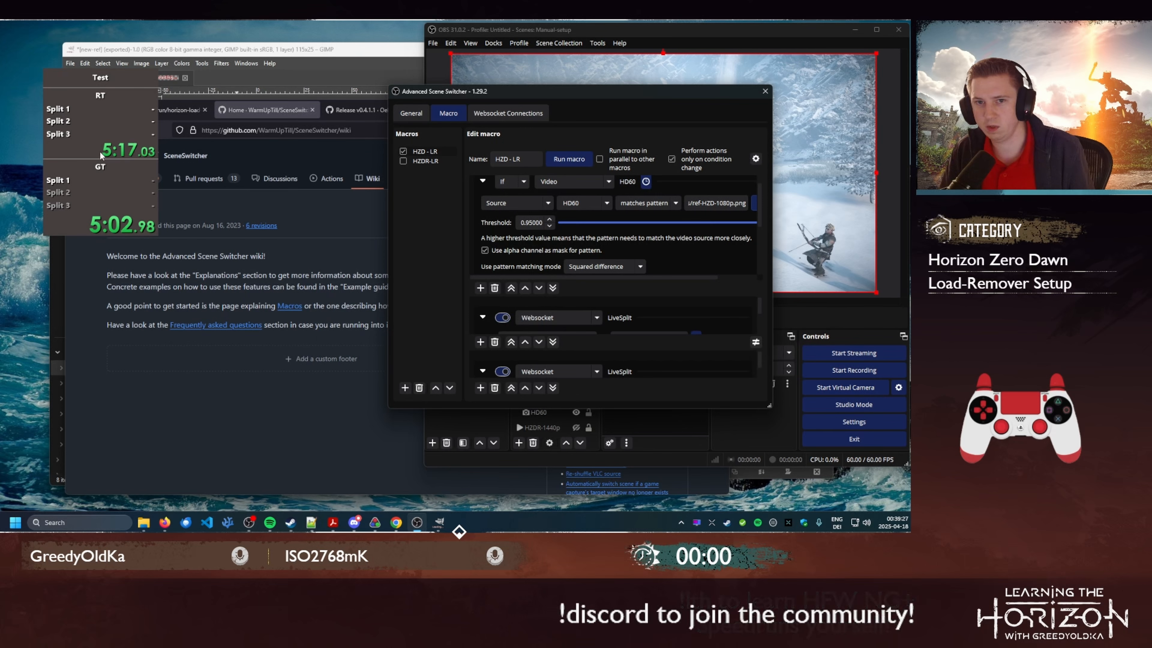
{"action": "left_click_drag", "start_coordinate": [100, 151], "coordinate": [97, 181]}
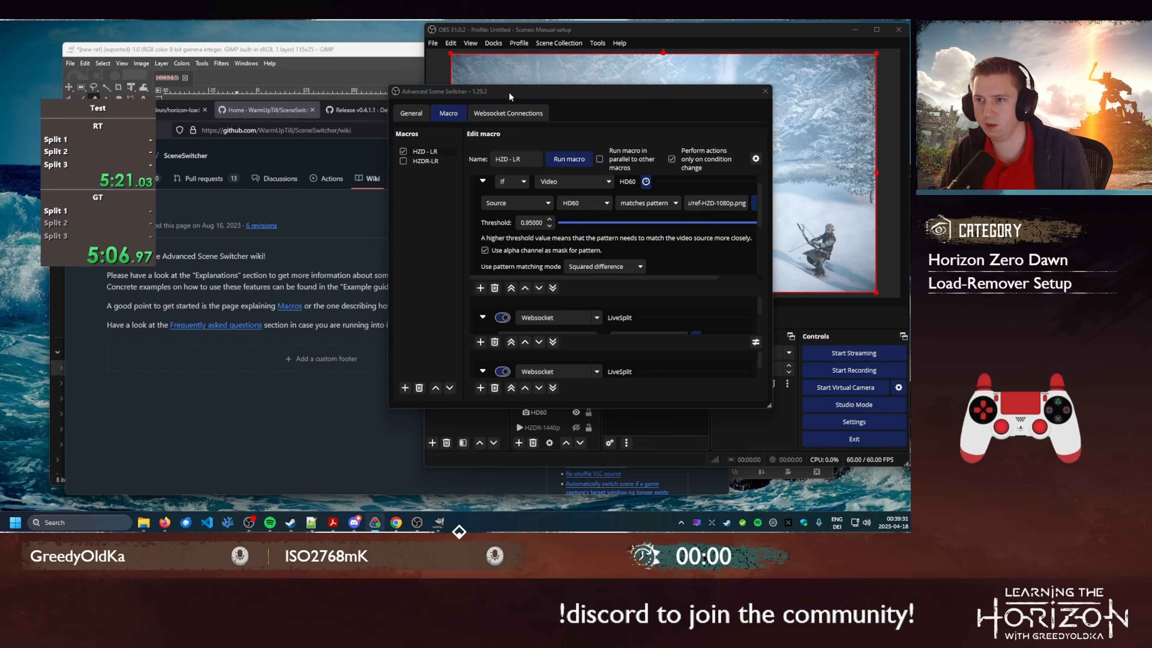
{"action": "left_click_drag", "start_coordinate": [508, 92], "coordinate": [456, 81]}
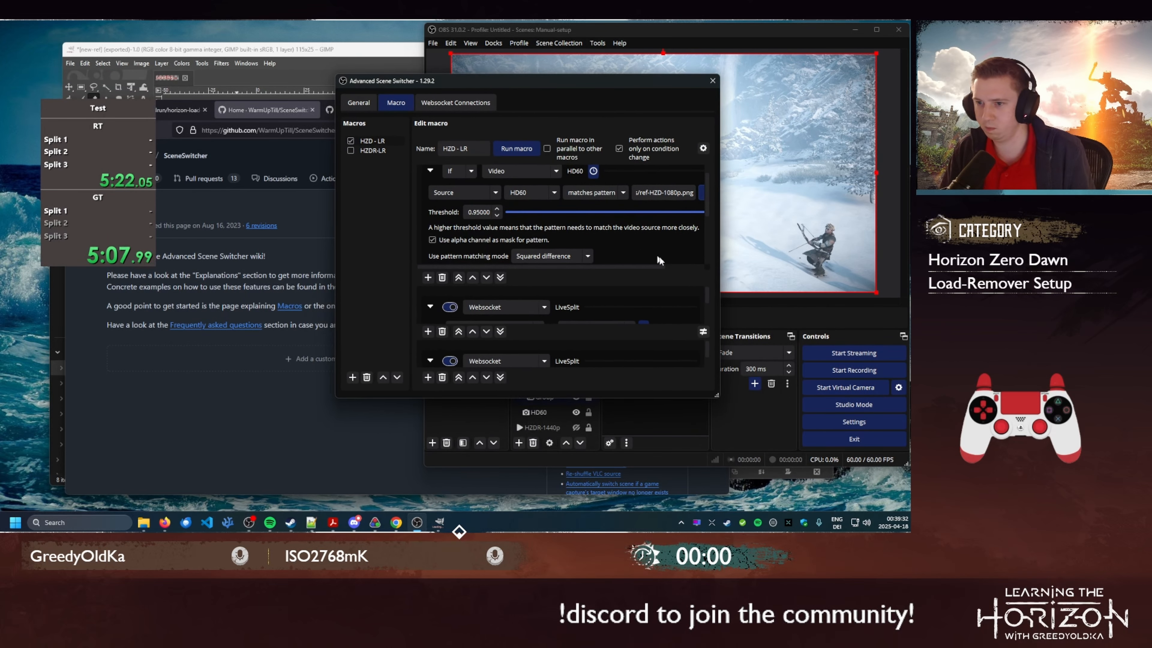
- Look through the action types available for the HZD - LR macro's first LiveSplit action, keeping Websocket selected
{"action": "left_click", "coordinate": [545, 307]}
{"action": "key", "text": "Down"}
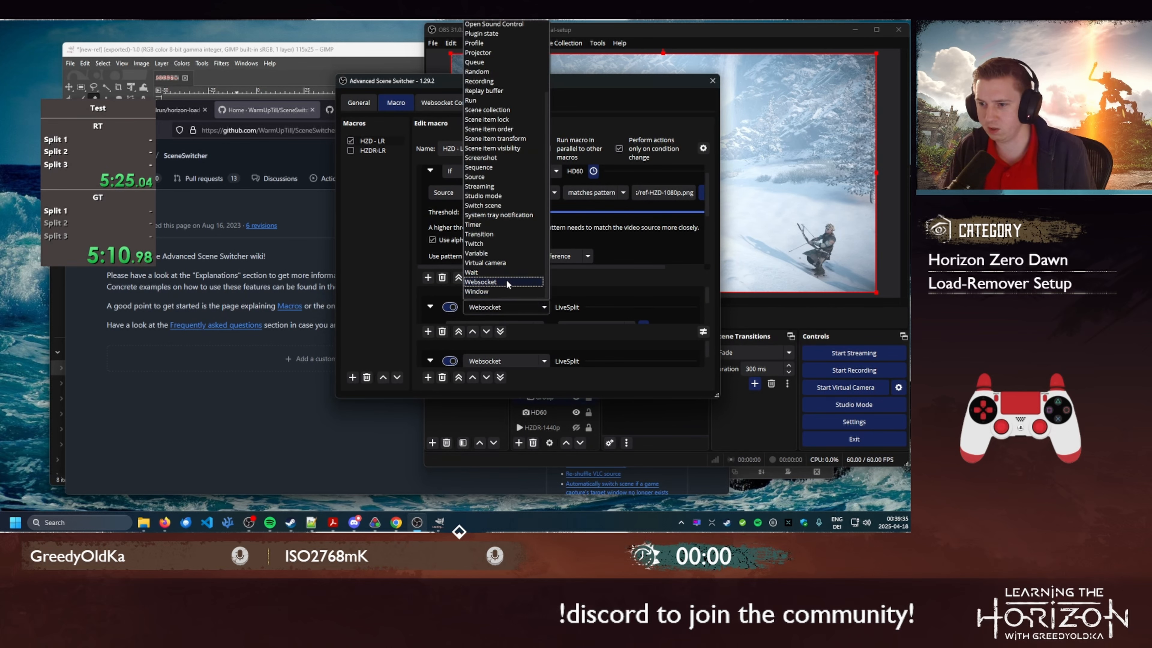
{"action": "left_click", "coordinate": [532, 282]}
{"action": "left_click_drag", "start_coordinate": [106, 162], "coordinate": [75, 212]}
{"action": "right_click", "coordinate": [119, 184]}
{"action": "left_click_drag", "start_coordinate": [543, 87], "coordinate": [500, 102]}
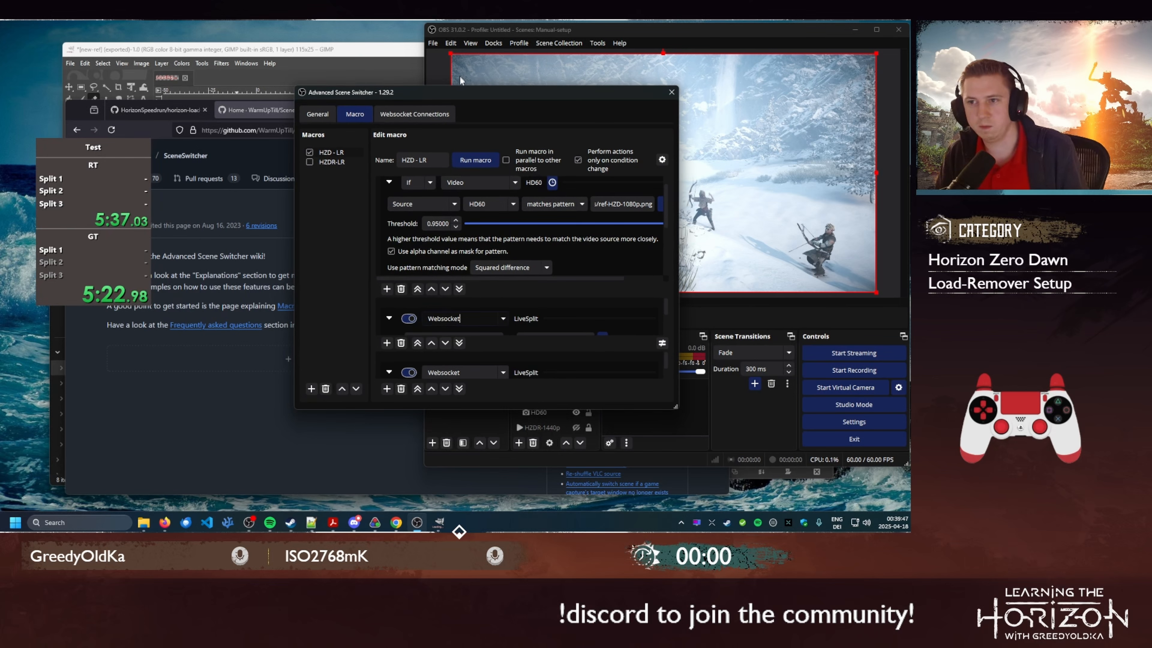
{"action": "left_click_drag", "start_coordinate": [458, 97], "coordinate": [435, 73]}
{"action": "left_click_drag", "start_coordinate": [424, 73], "coordinate": [438, 91]}
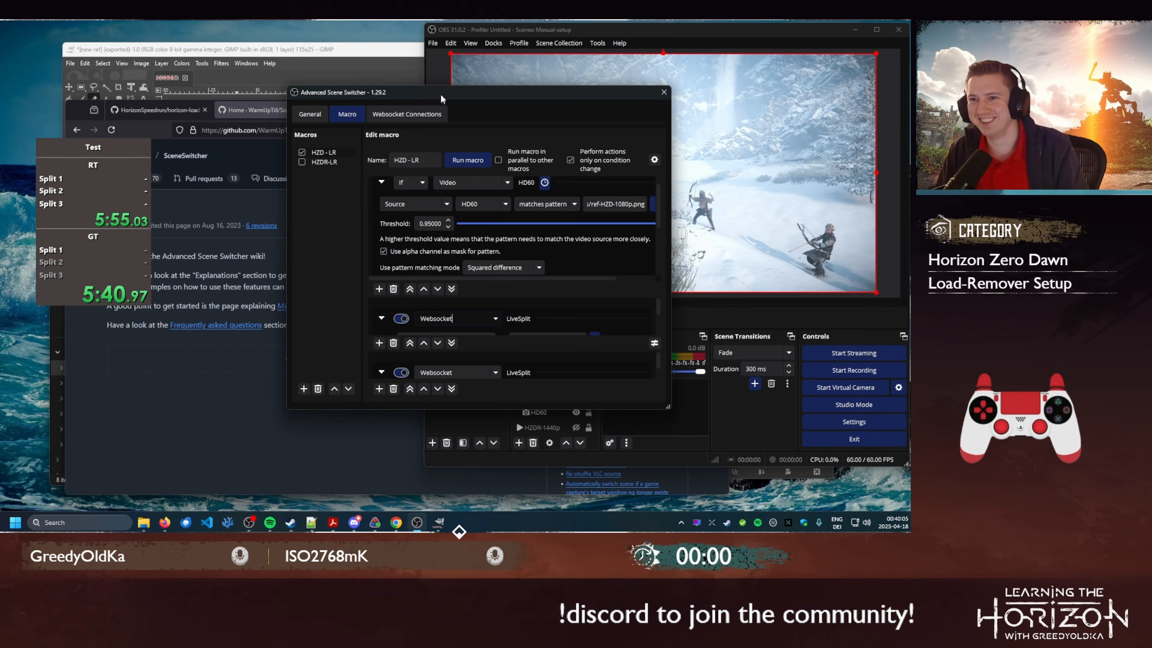
{"action": "left_click_drag", "start_coordinate": [439, 94], "coordinate": [427, 94]}
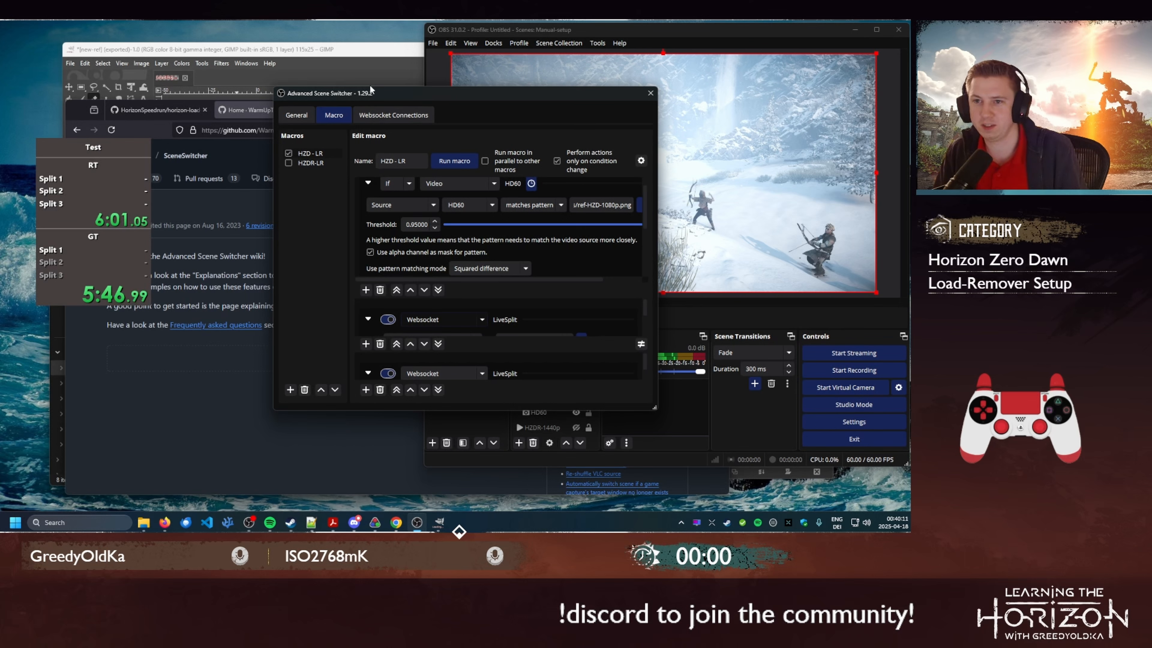
{"action": "left_click_drag", "start_coordinate": [376, 91], "coordinate": [461, 92]}
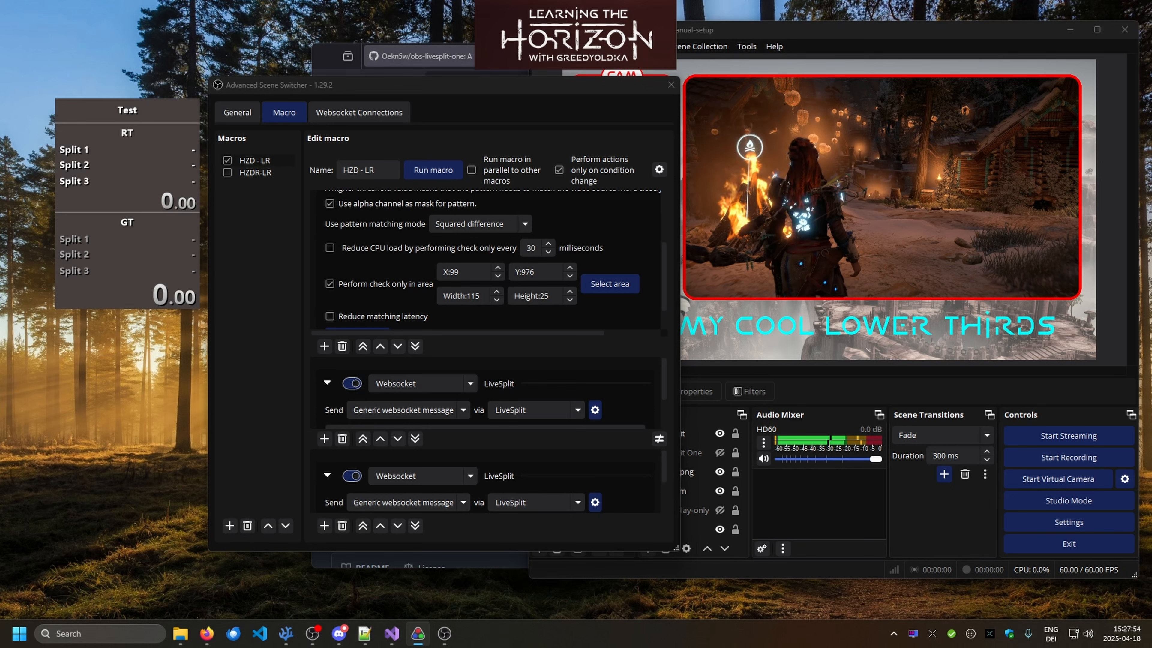
- Move the Advanced Scene Switcher window off OBS's source list and reposition the LiveSplit timer in front of it
{"action": "left_click_drag", "start_coordinate": [317, 83], "coordinate": [277, 81]}
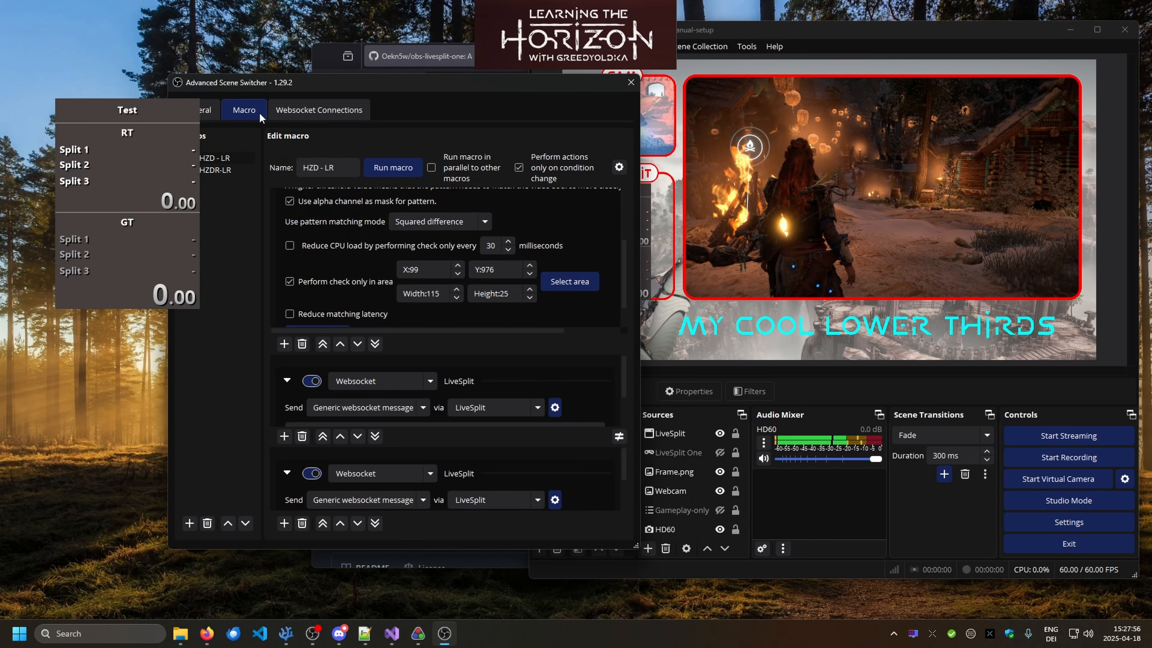
{"action": "left_click_drag", "start_coordinate": [147, 162], "coordinate": [158, 141]}
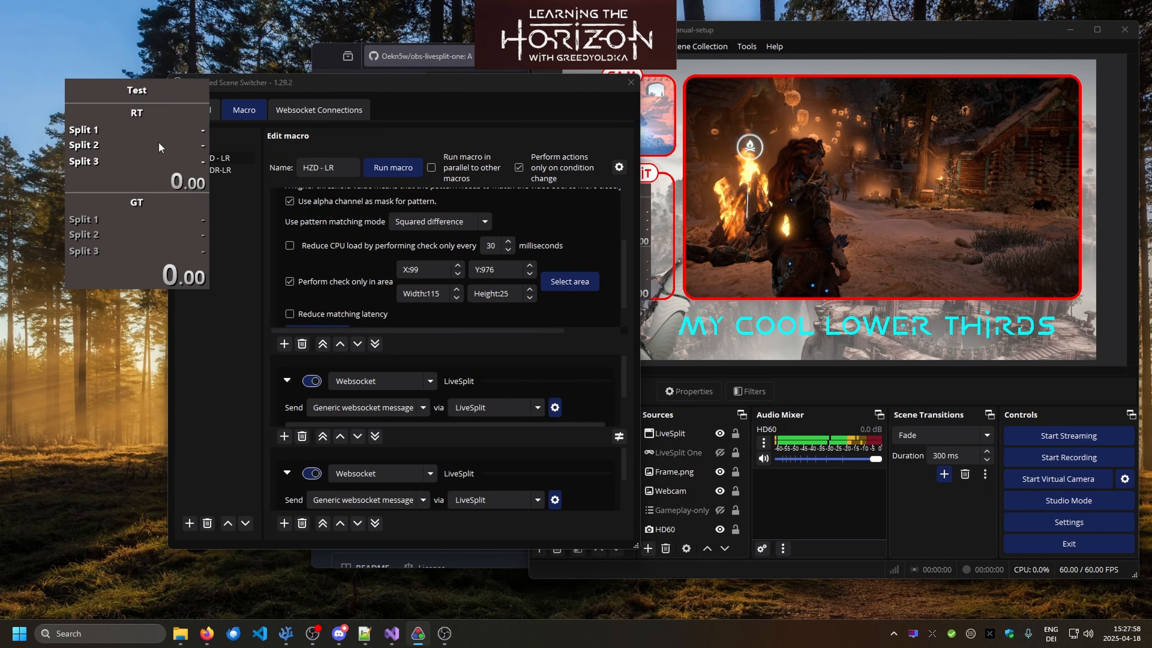